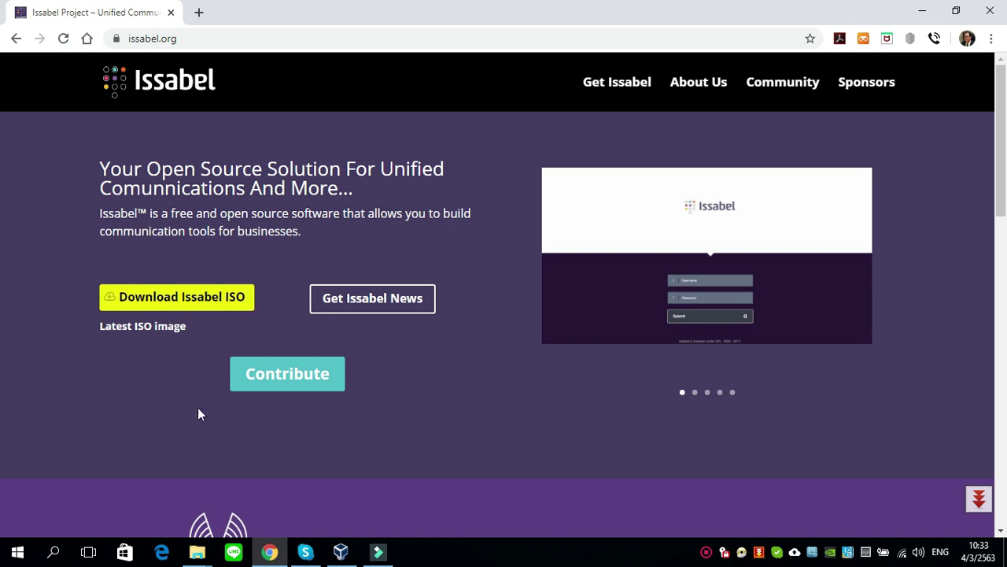
- Move and widen the issabell folder window to show the ISO's type and 1,605,632 KB size
mouse_move(203, 557)
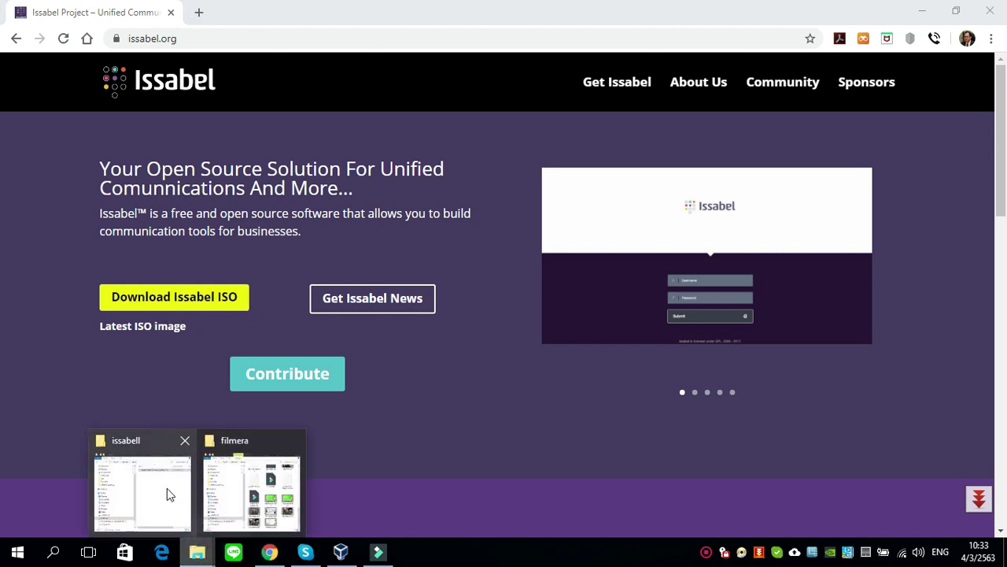
click(167, 488)
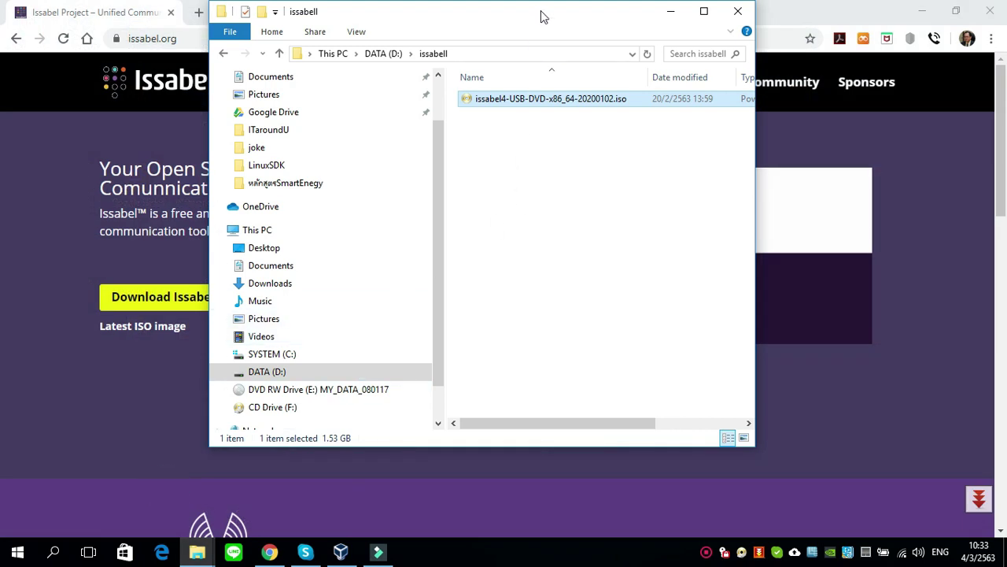
drag(540, 15, 392, 48)
drag(609, 170, 801, 173)
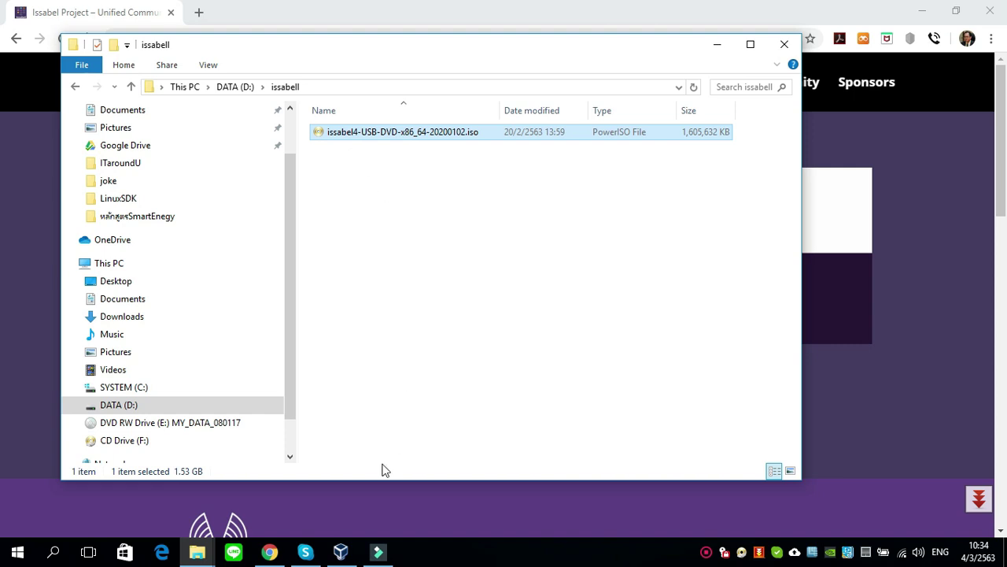
click(342, 552)
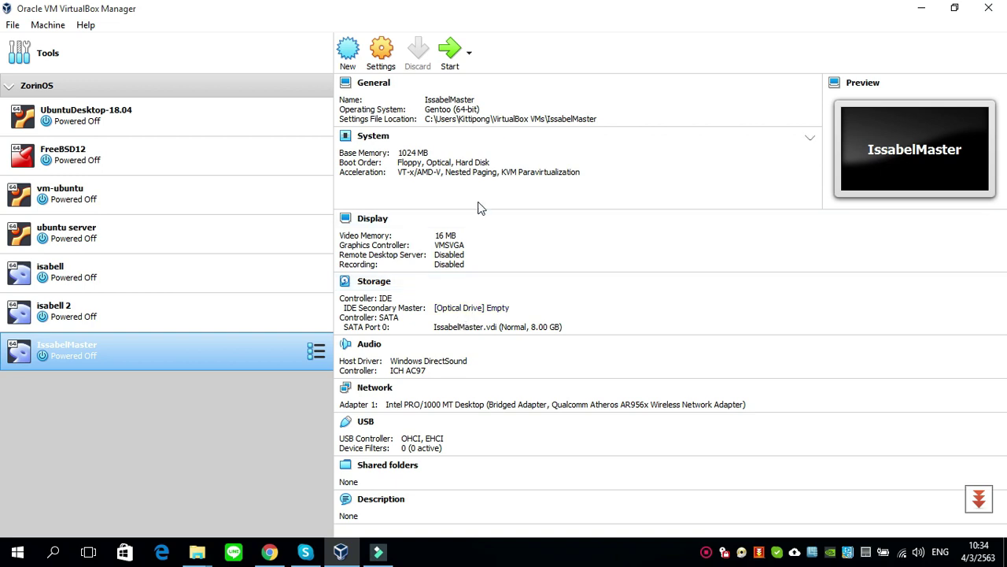
- In IssabelMaster's Network settings, keep Adapter 1 attached as Bridged Adapter
click(388, 57)
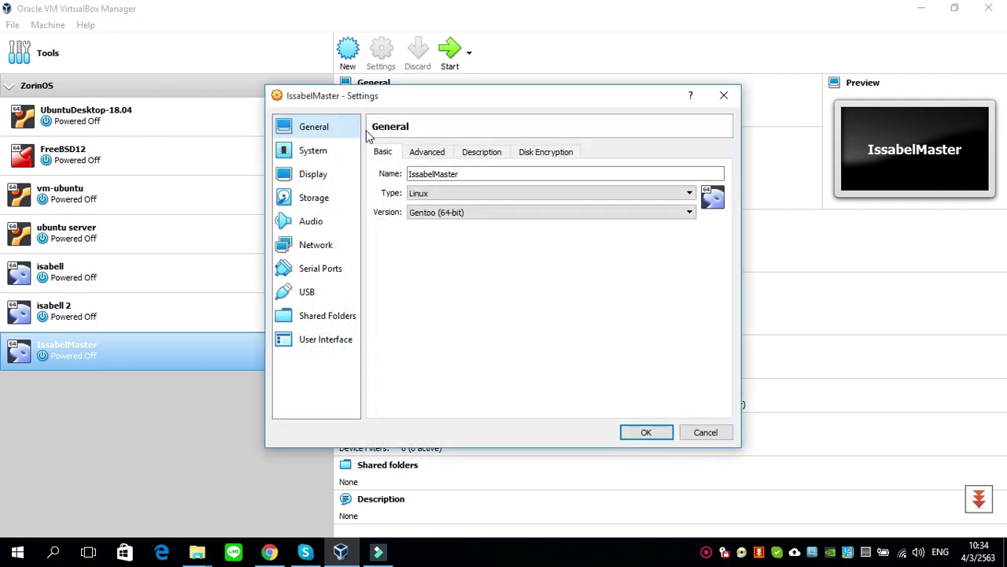
click(329, 251)
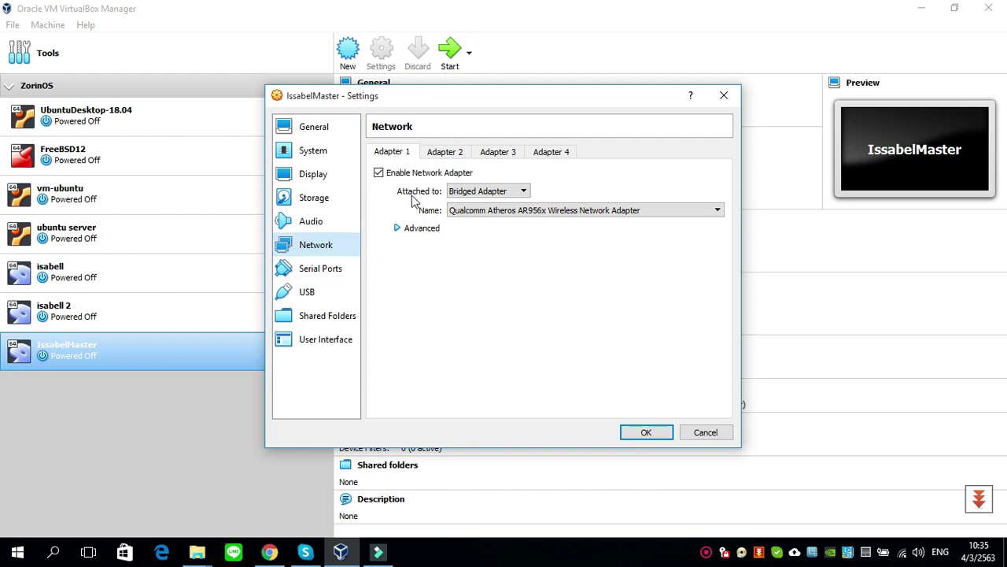
click(472, 191)
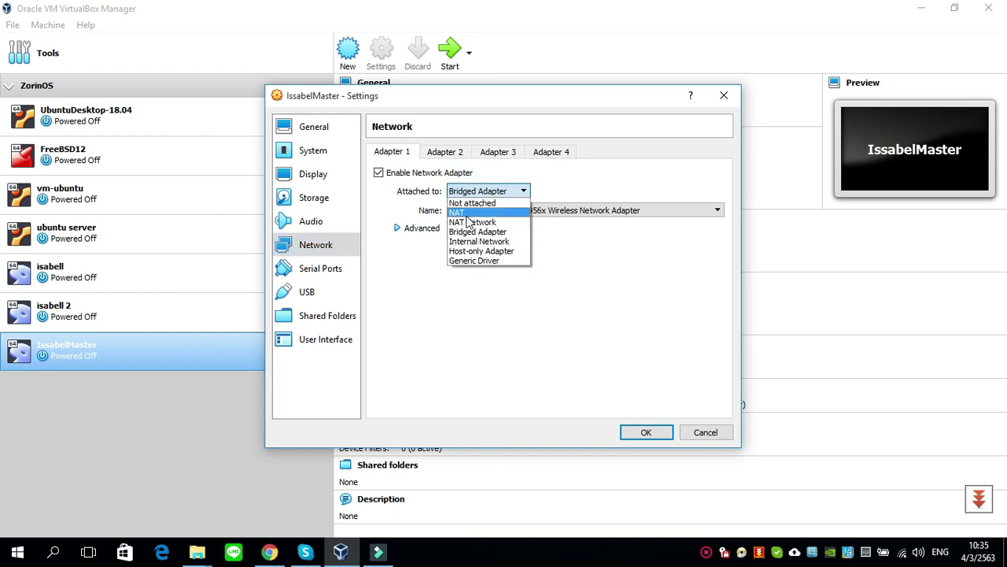
click(394, 198)
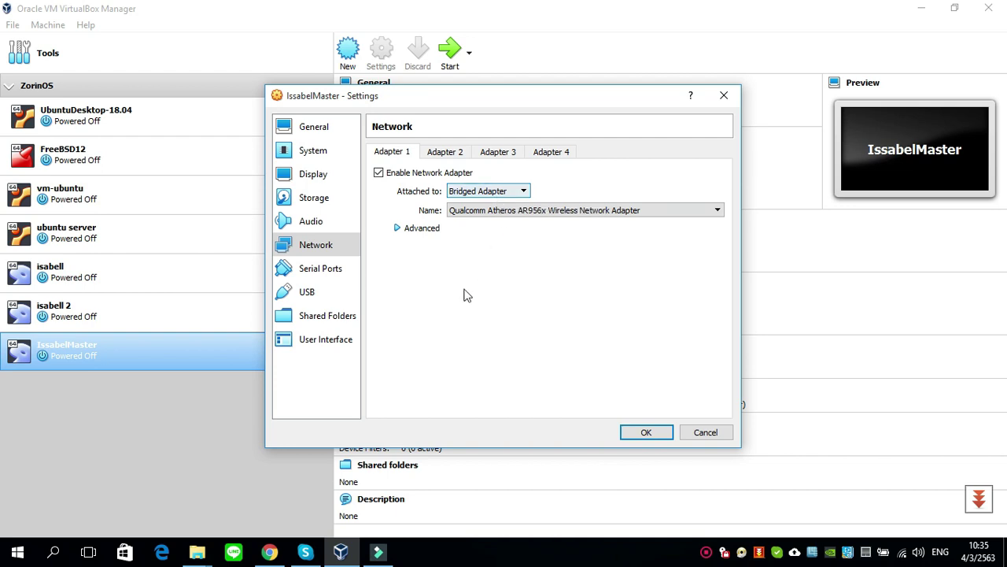
- Load issabel4-USB-DVD-x86_64-20200102.iso into the empty IDE optical drive and save with OK
click(318, 199)
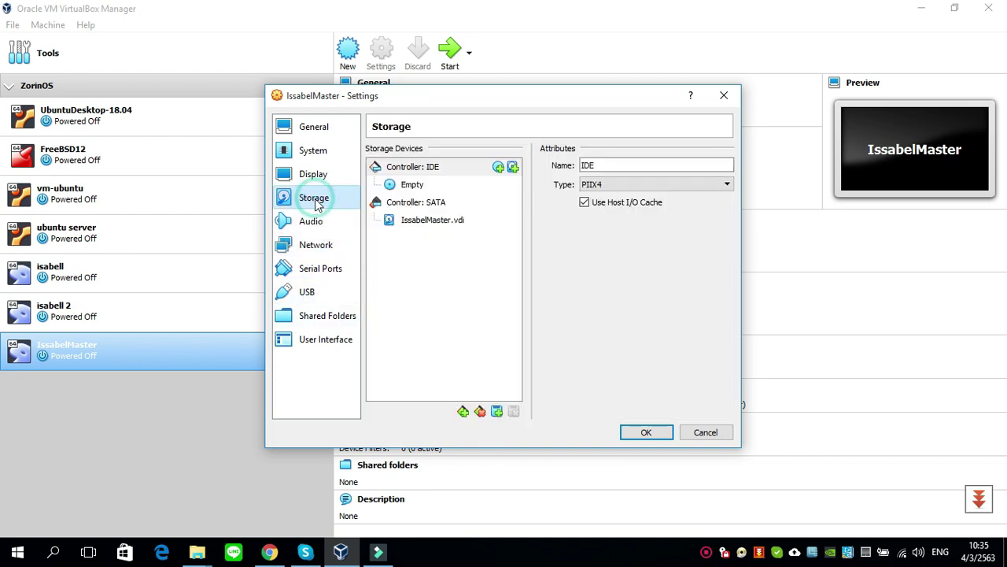
click(410, 189)
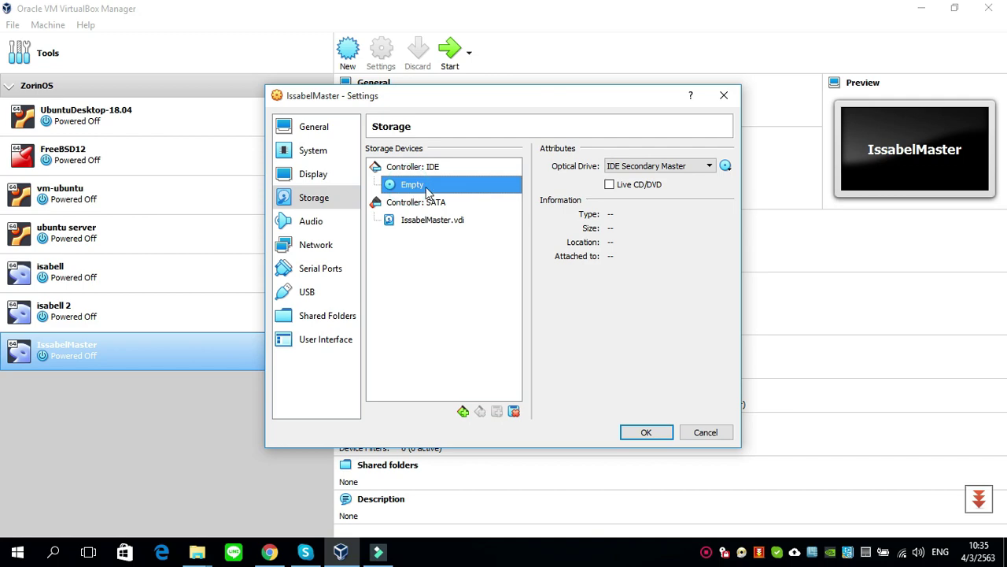
click(726, 167)
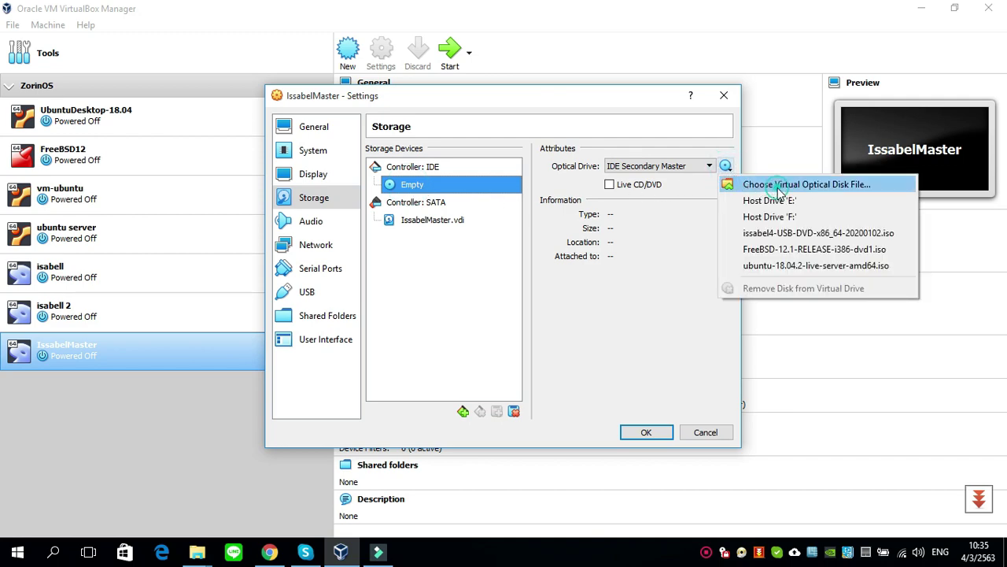
click(779, 186)
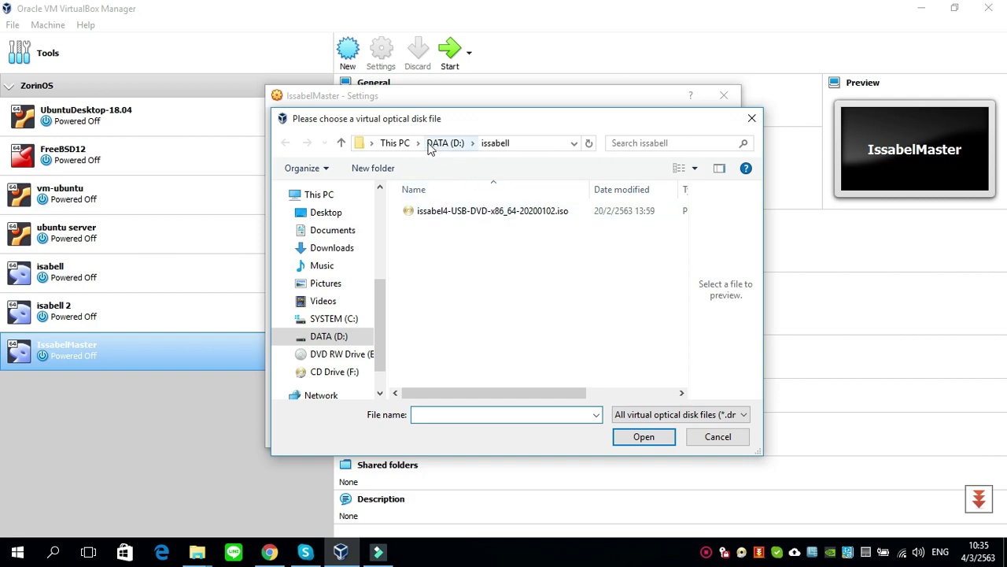
click(467, 212)
click(643, 437)
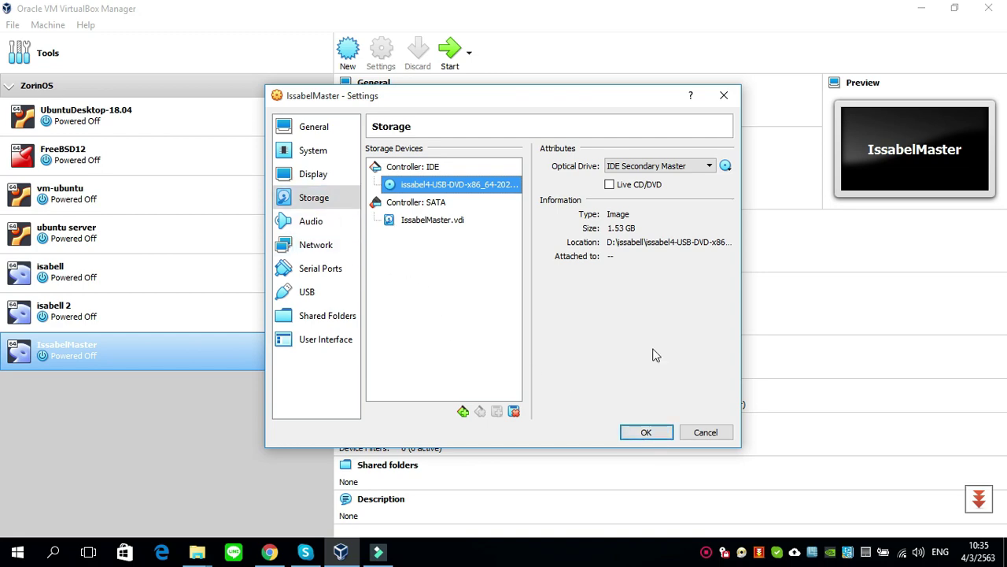
click(650, 433)
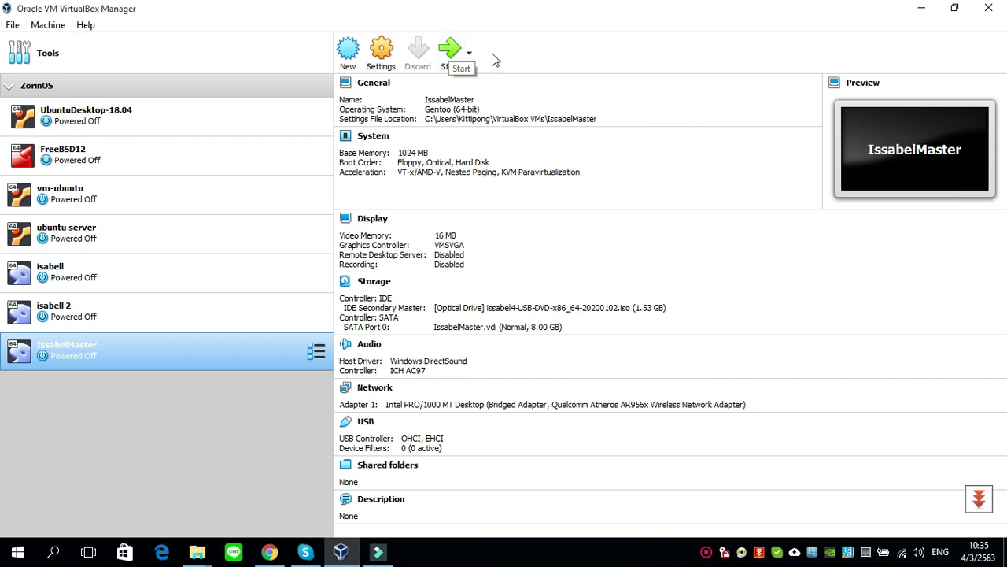
- Start IssabelMaster and boot the Install option from the Issabel 4 ISO menu
click(450, 51)
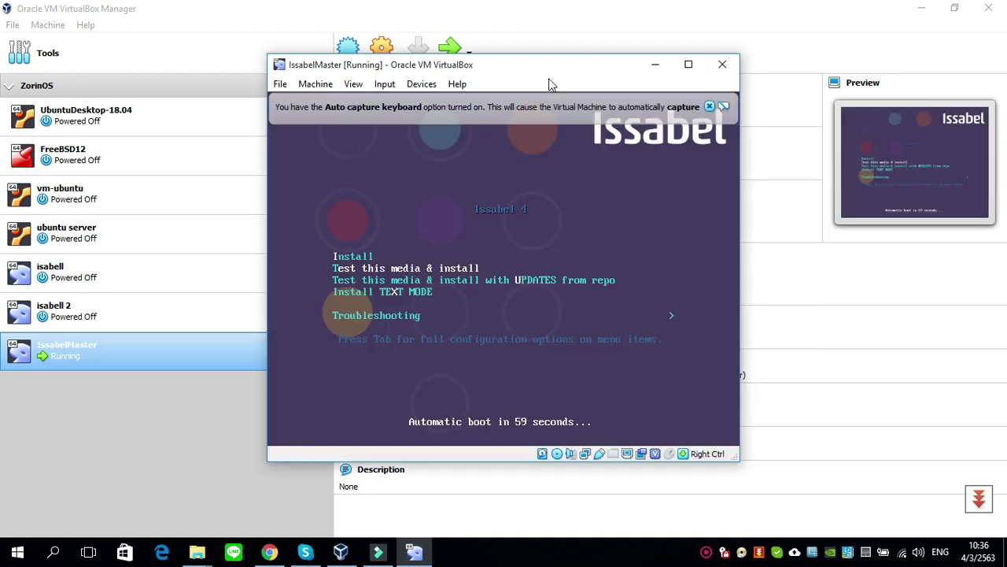
click(710, 106)
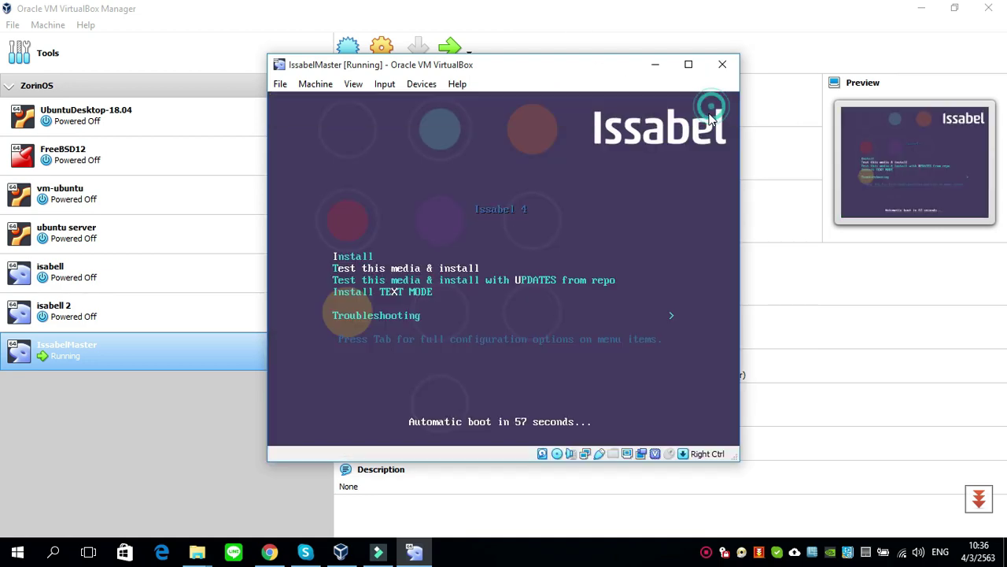
click(653, 208)
key(Down)
key(Down)
key(Down)
key(Up)
key(Up)
key(Up)
key(Up)
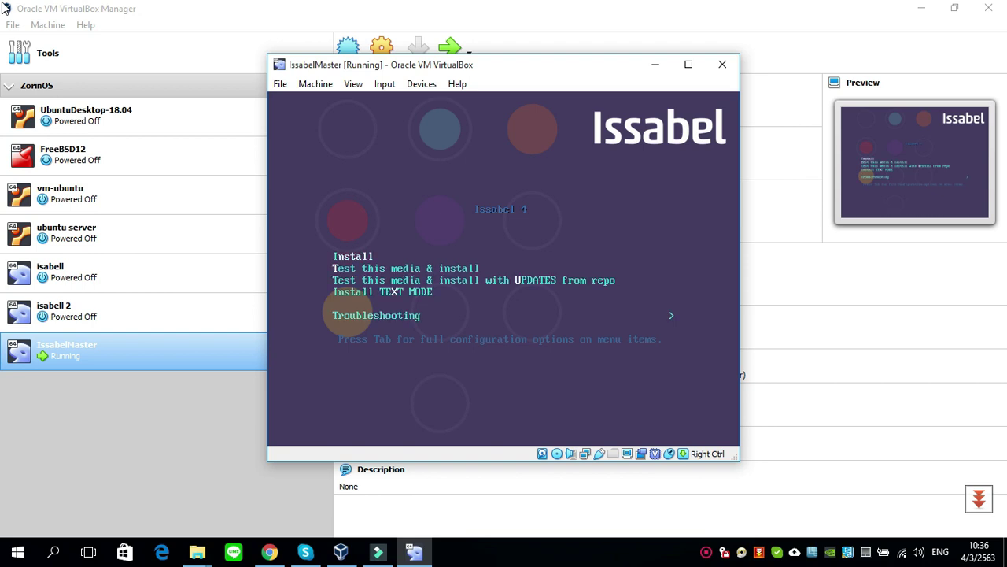
key(Return)
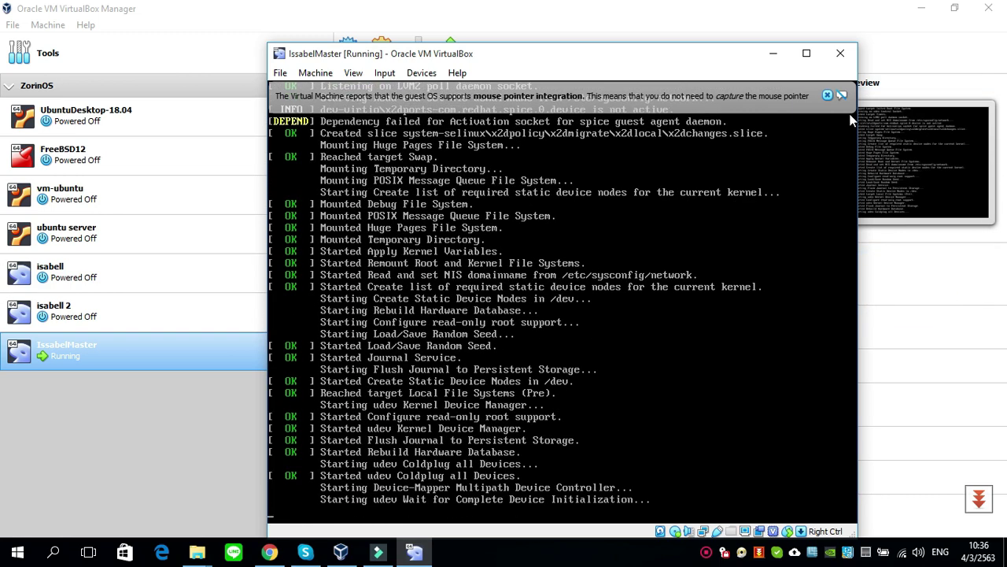
- Dismiss the mouse integration notice and continue past the Thai language page with Next (ต่อไป)
click(827, 95)
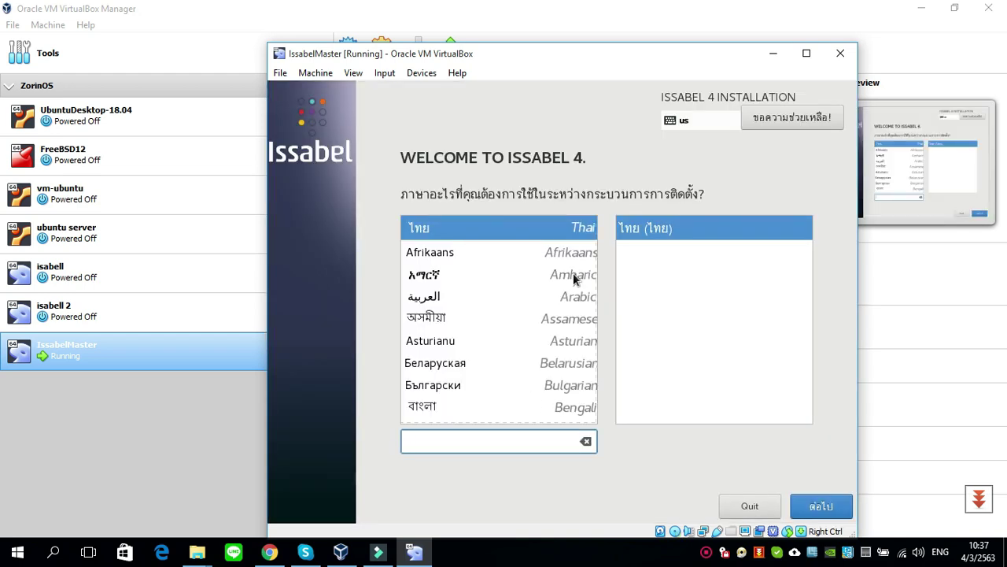
drag(582, 47, 556, 18)
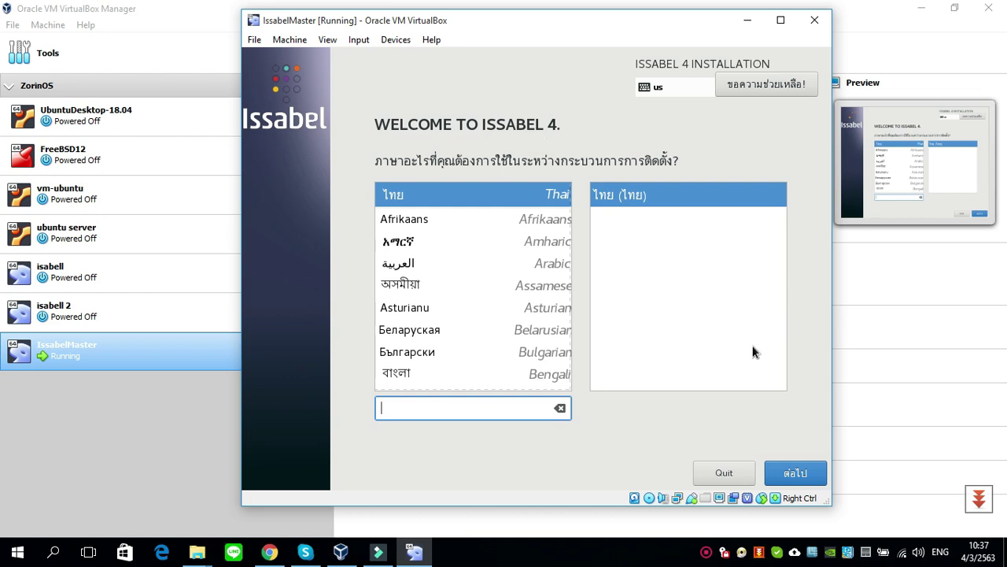
click(796, 471)
- Add the Thai (ไทย) keyboard layout alongside English (US) and return to the summary
click(796, 473)
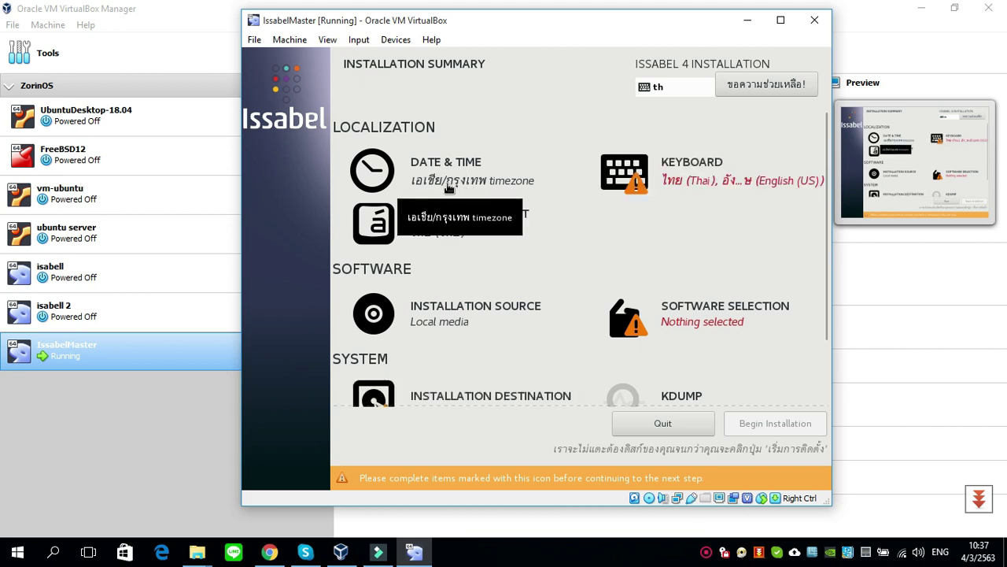
click(696, 186)
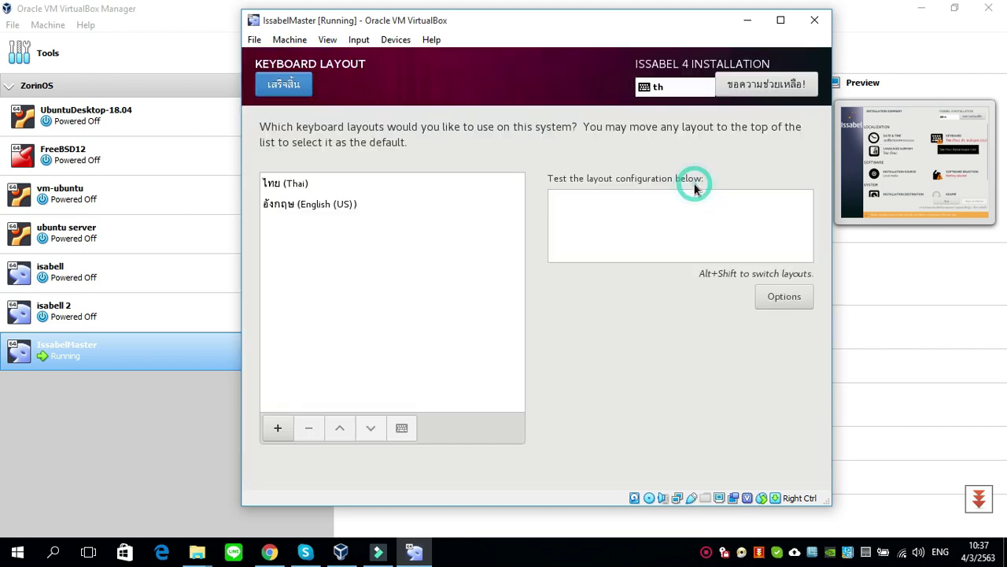
click(334, 205)
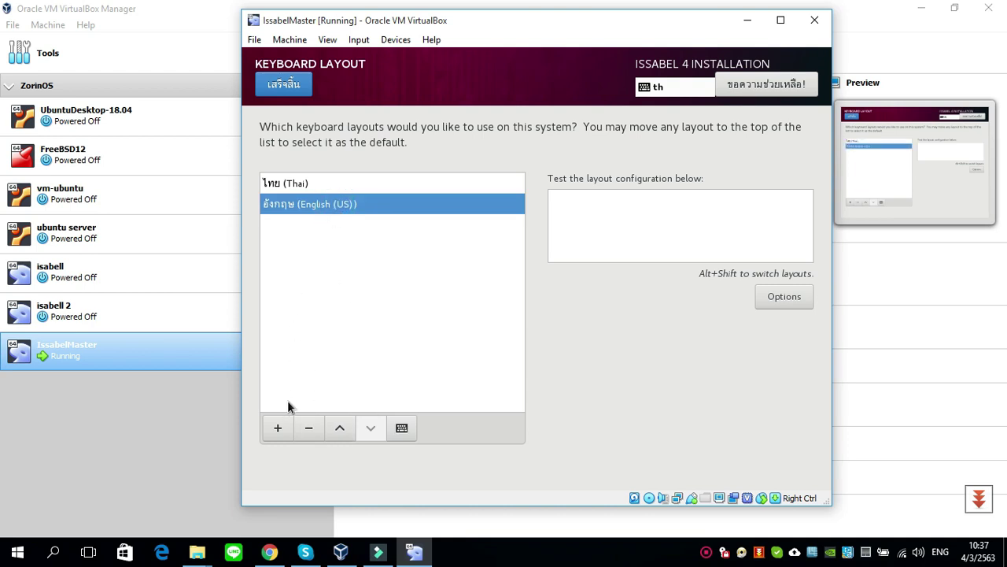
click(278, 428)
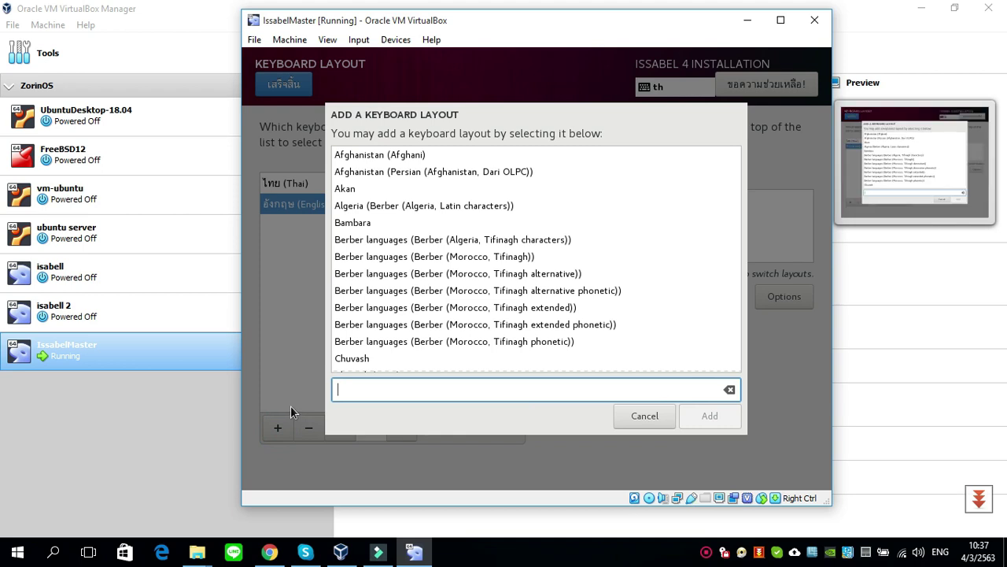
key(alt+shift)
text(ไ)
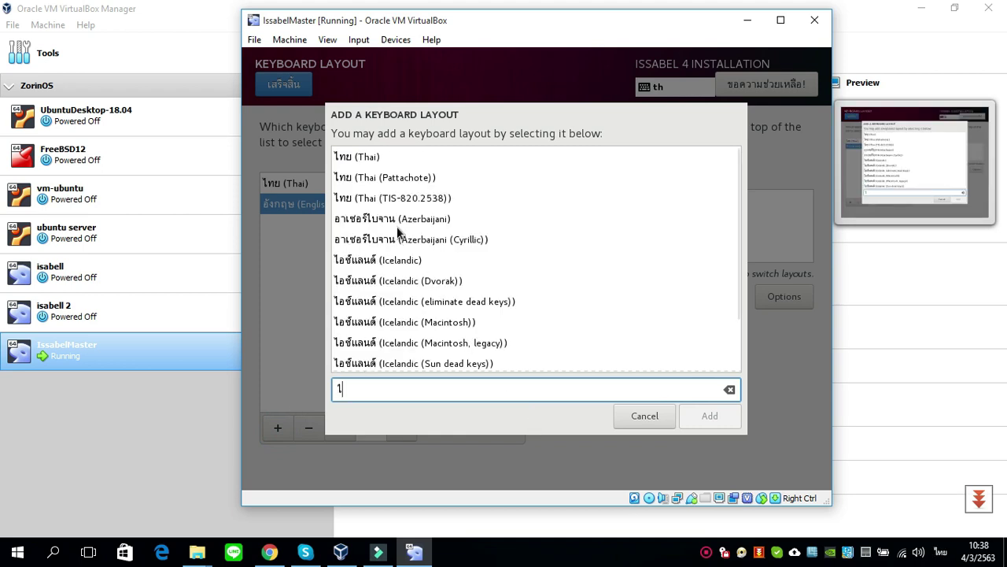
click(385, 157)
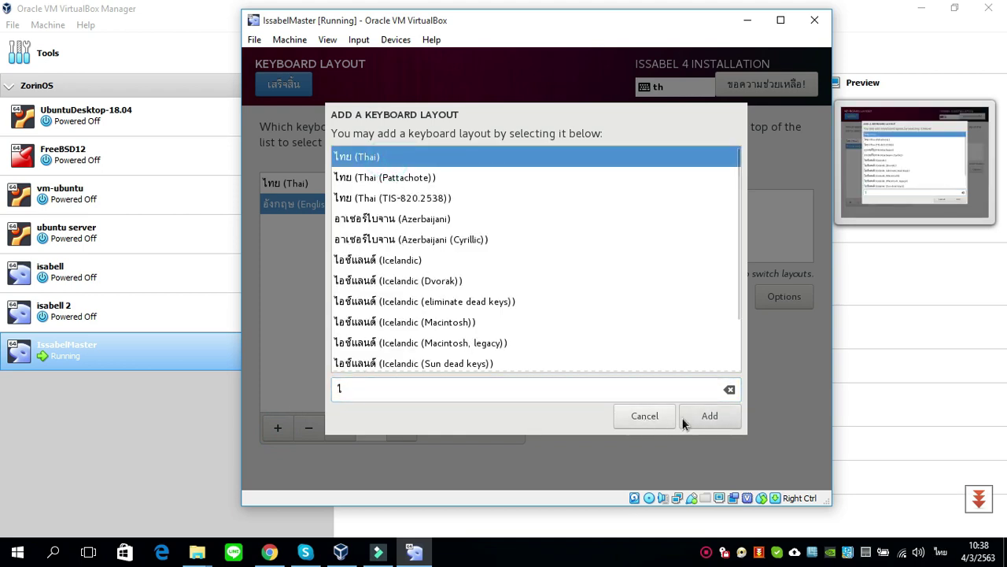
click(709, 415)
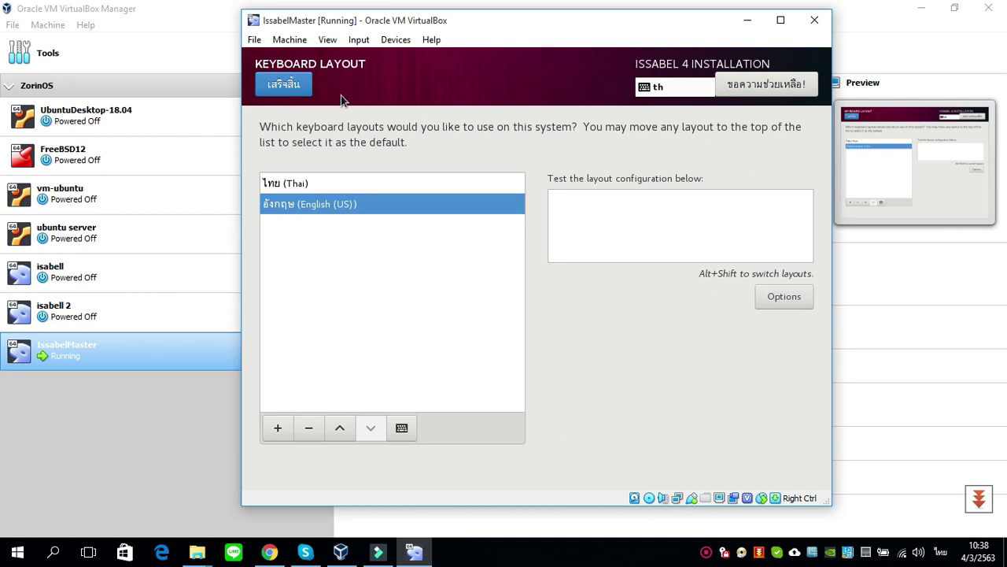
click(295, 88)
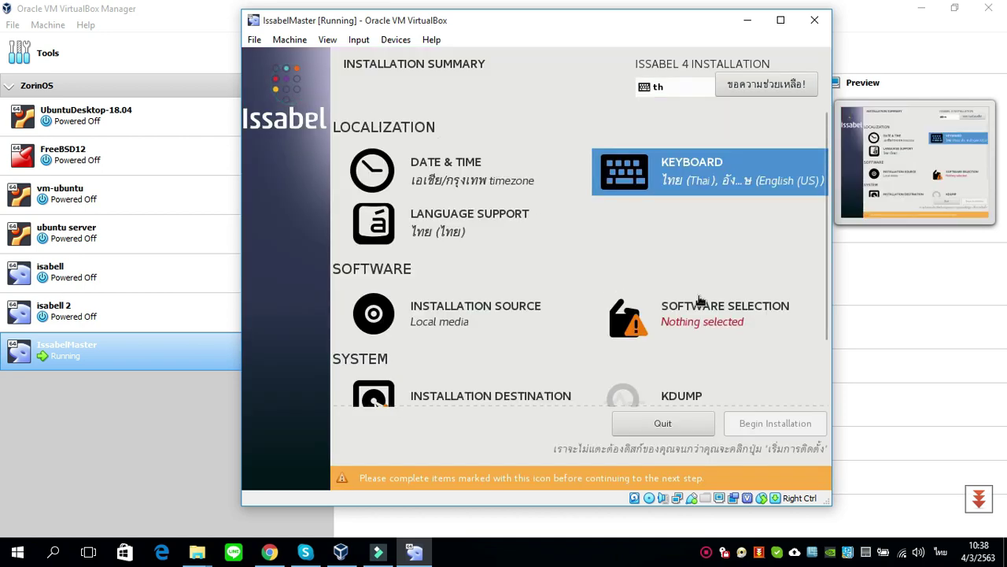
- Scroll the summary down and go to the Installation Destination settings
scroll(639, 354, down, 1)
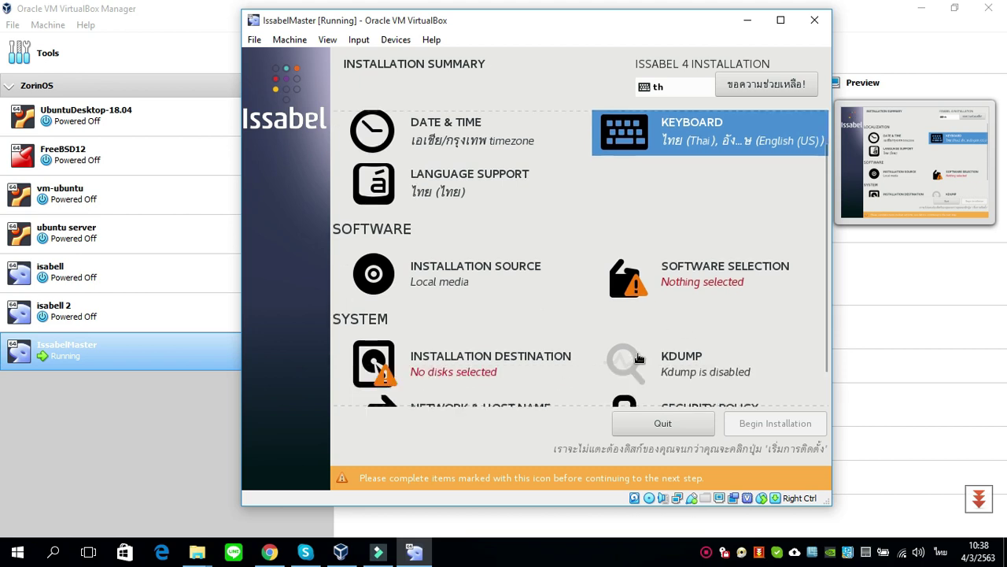
scroll(639, 356, down, 1)
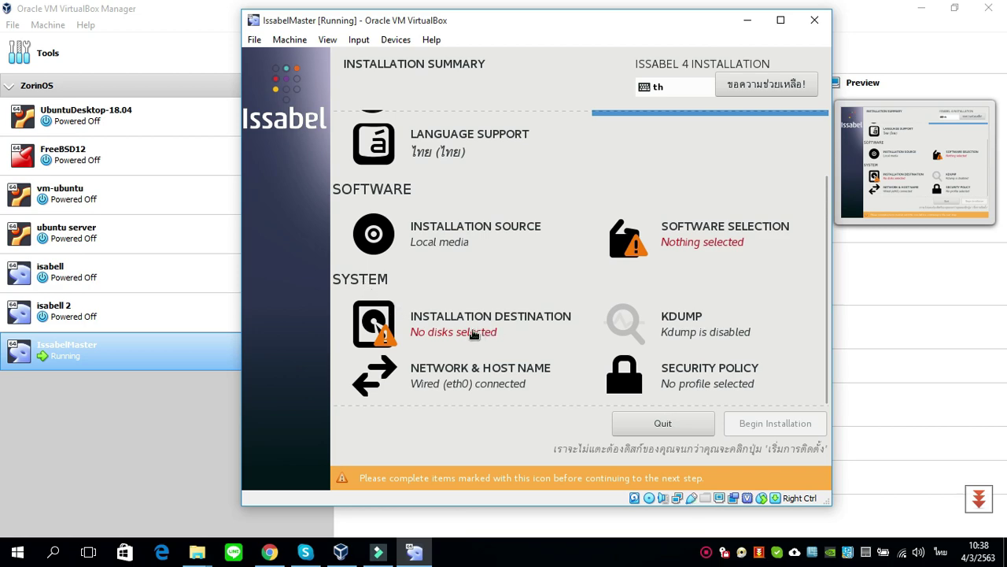
click(474, 334)
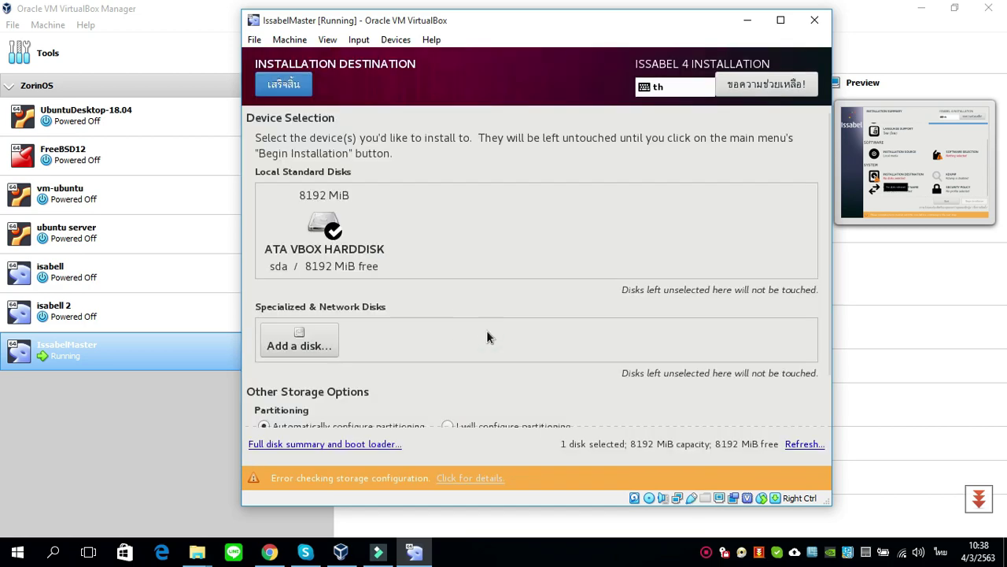
- Confirm the virtual hard disk as destination and select Issabel with Asterisk 16 as the software
click(331, 250)
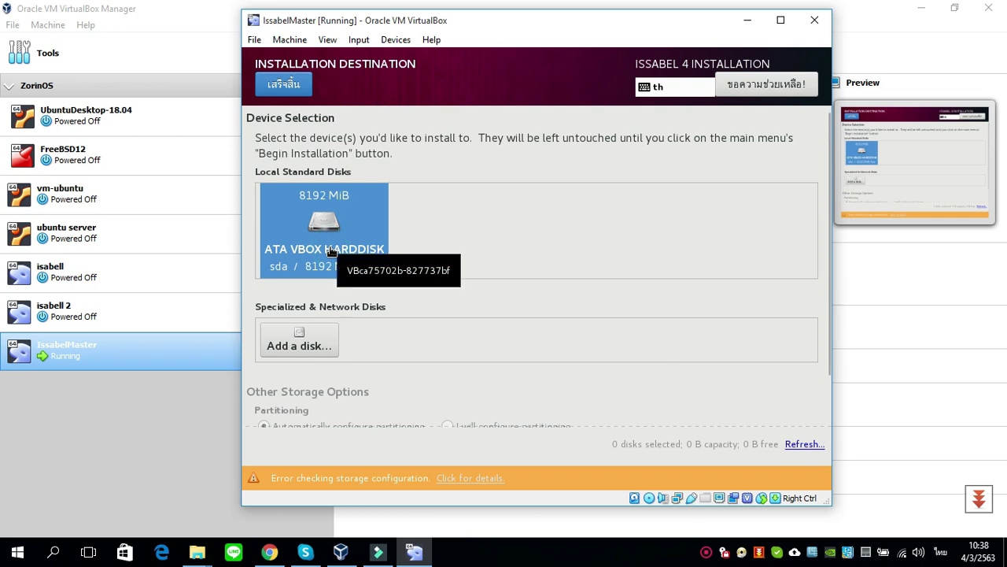
click(284, 84)
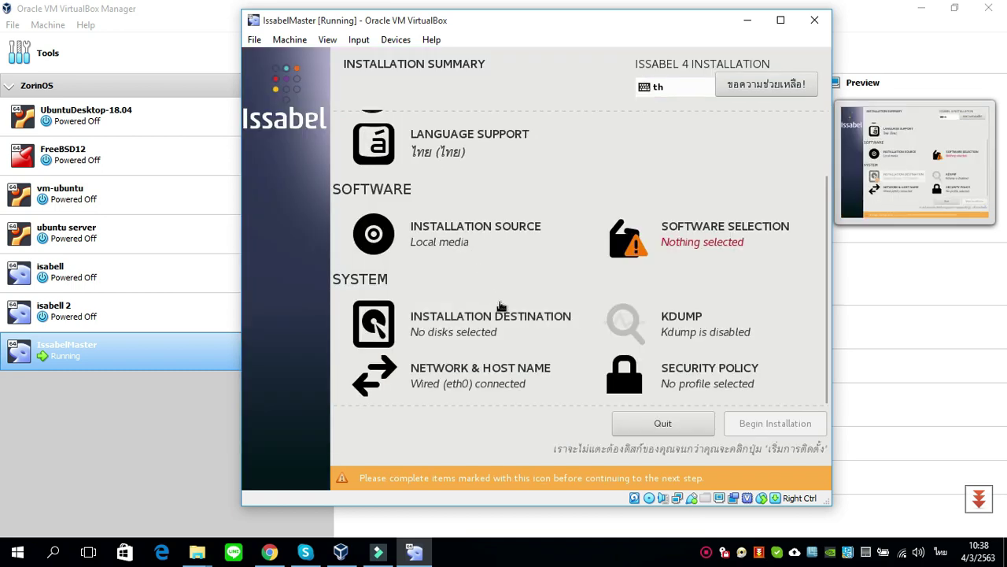
click(737, 247)
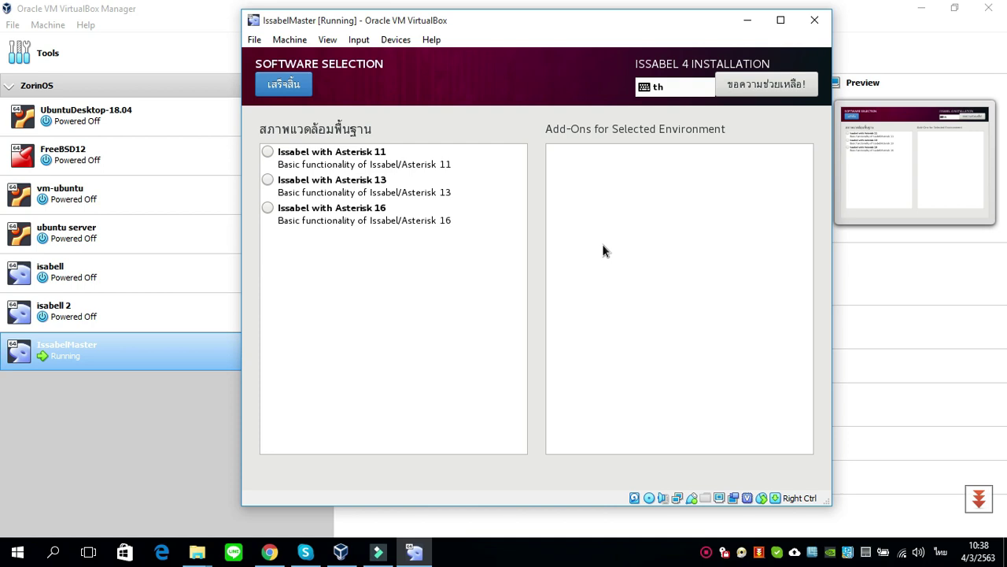
click(275, 216)
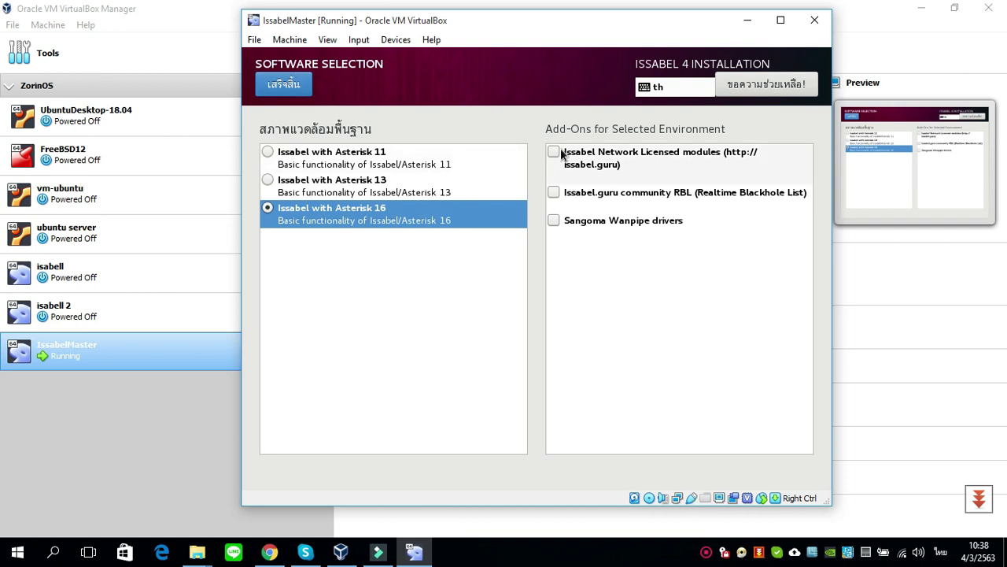
click(295, 90)
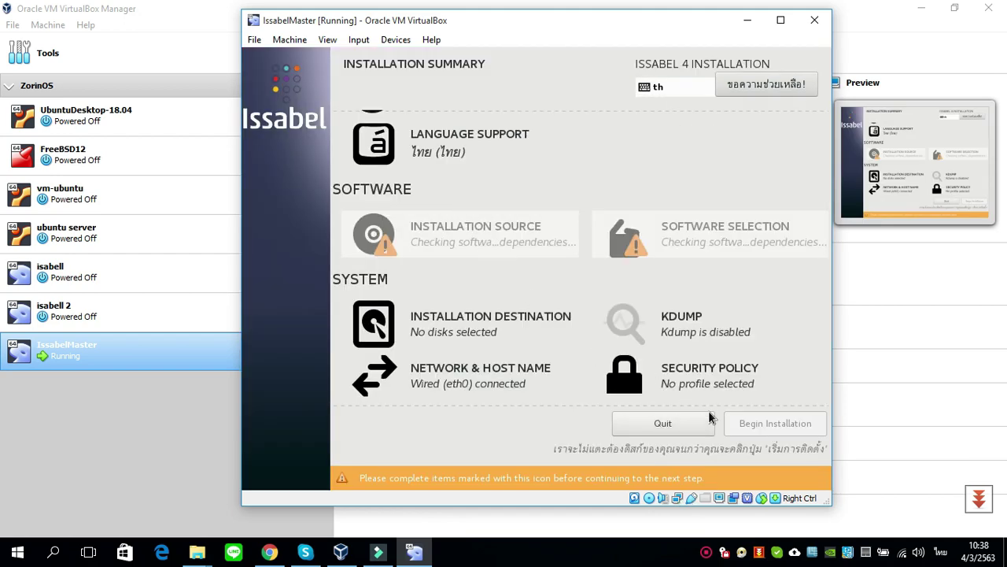
- Review the Installation Summary items and begin the Issabel installation
scroll(492, 285, up, 2)
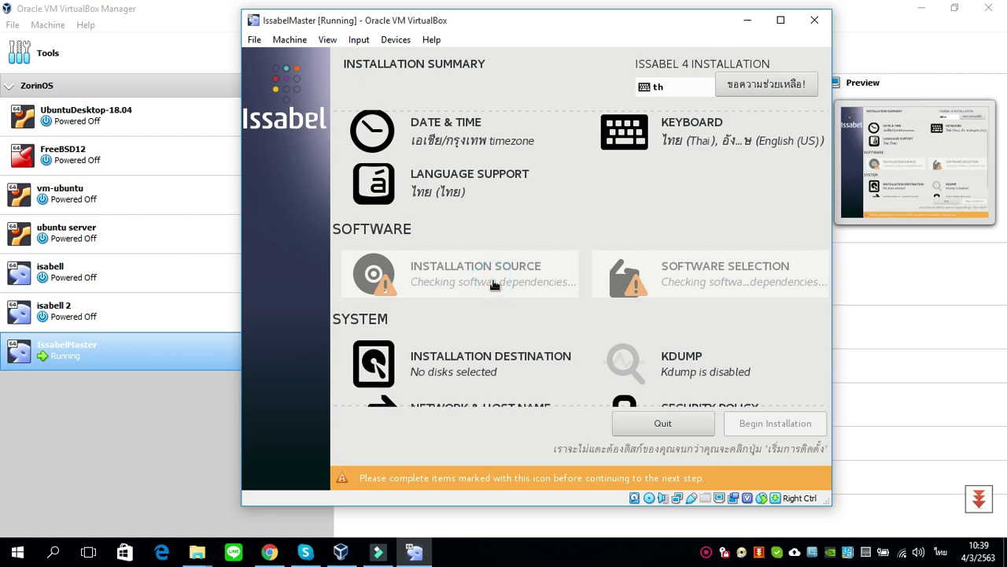
scroll(512, 306, up, 2)
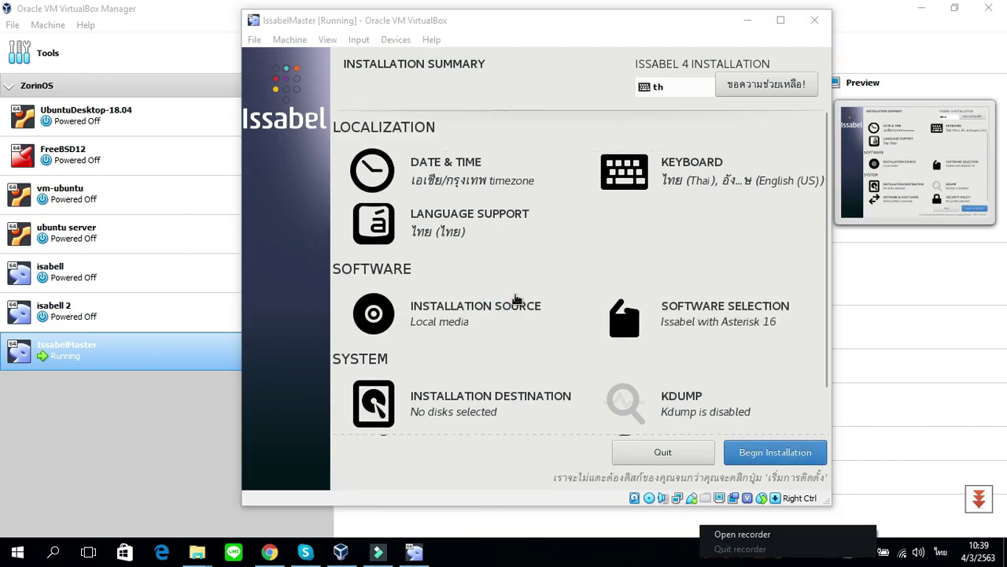
scroll(631, 231, down, 3)
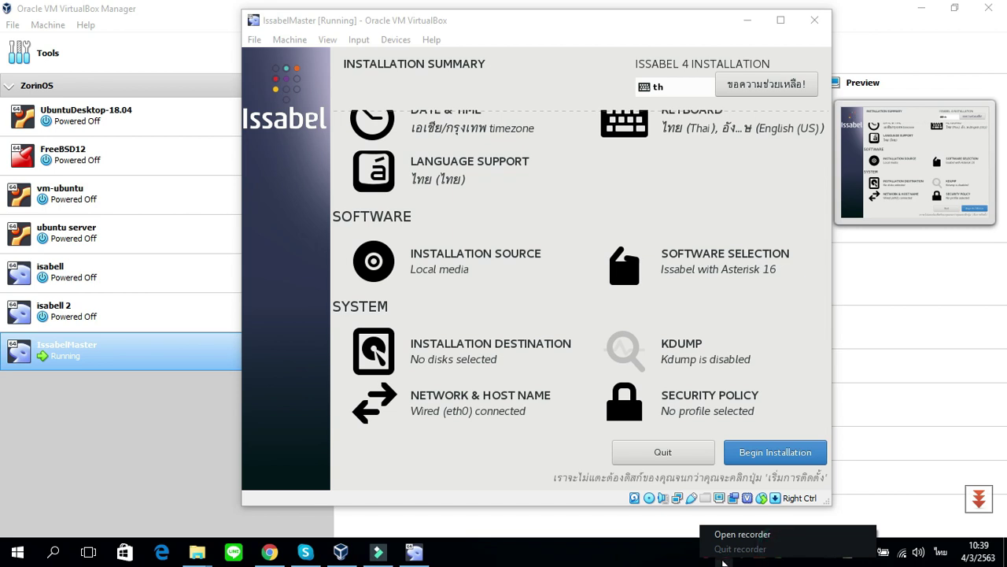
click(774, 456)
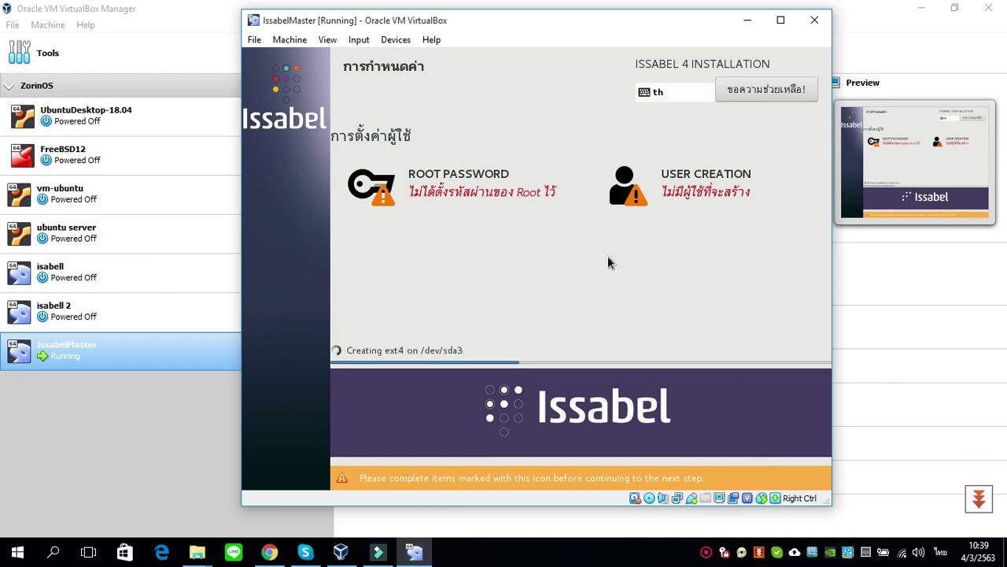
- Enter the six-character root password in both Root Password and Confirm fields and finish
click(483, 193)
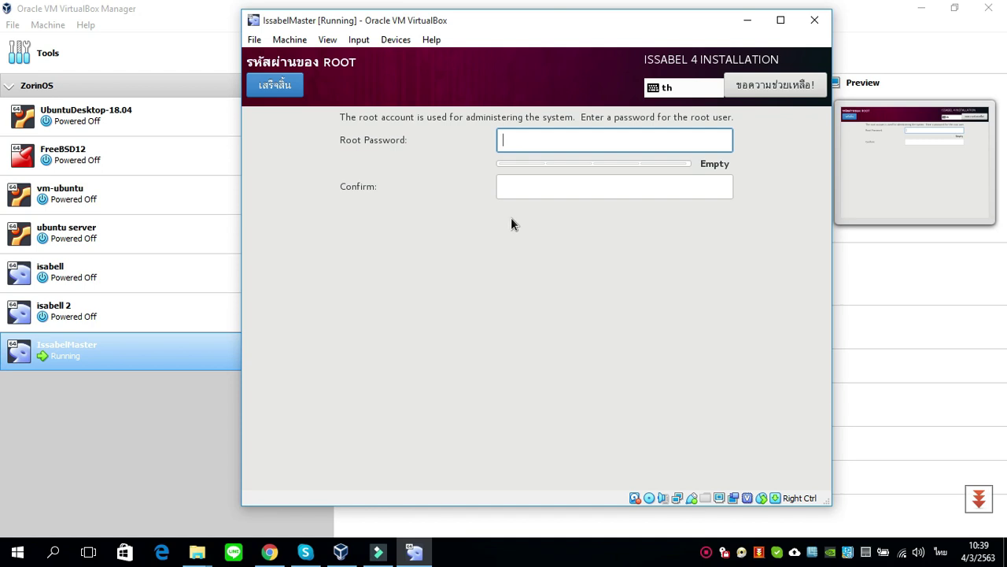
text(1)
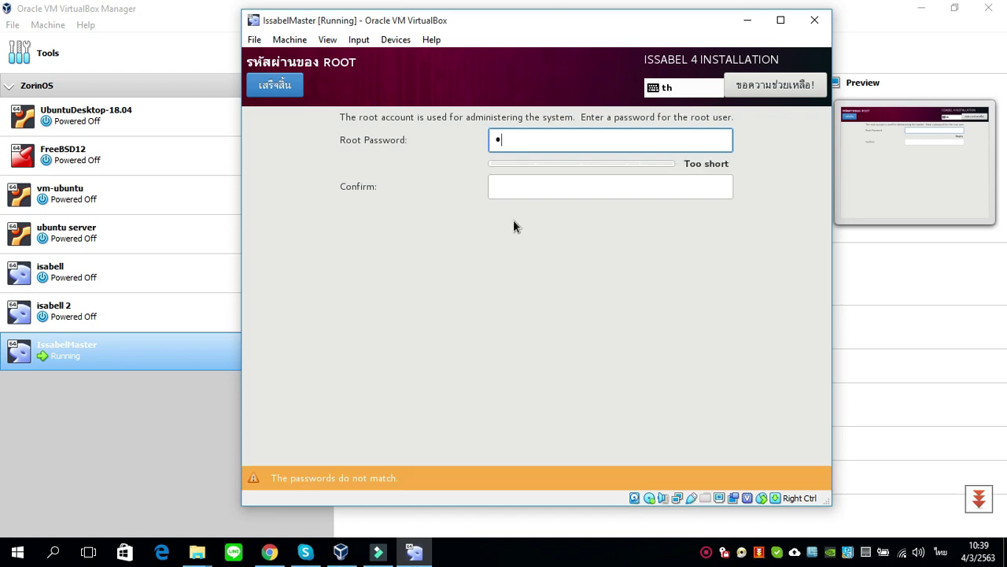
click(555, 143)
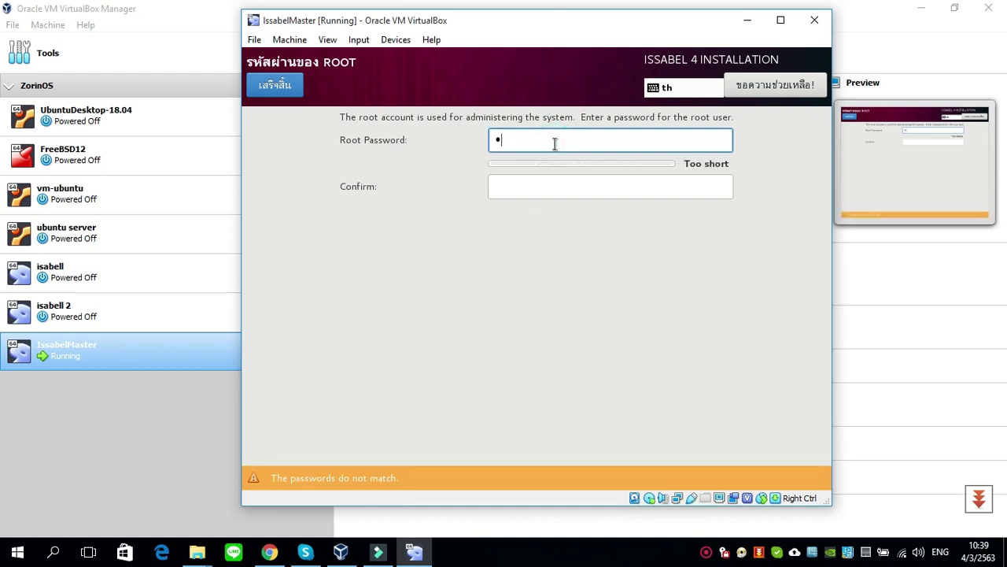
key(BackSpace)
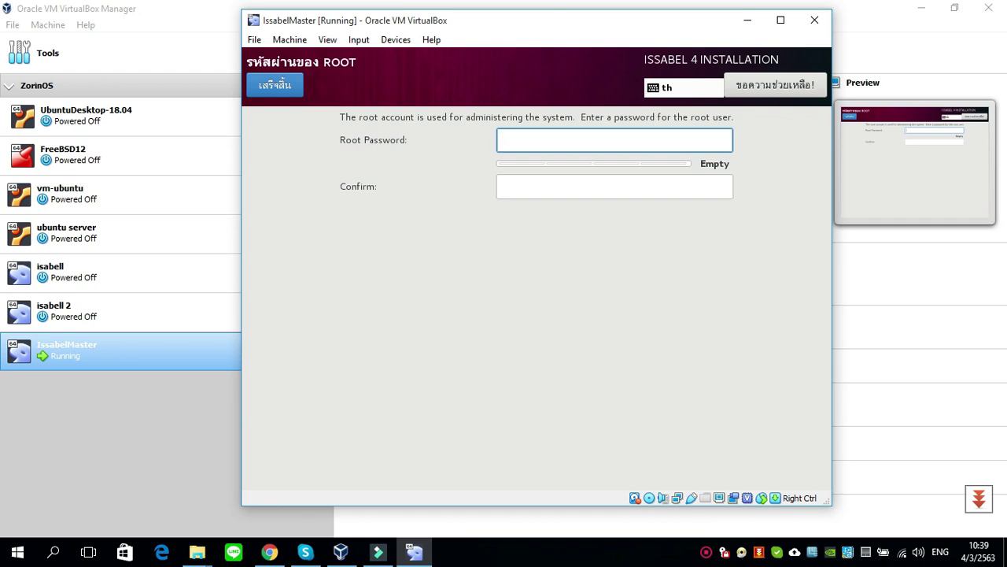
text(123456)
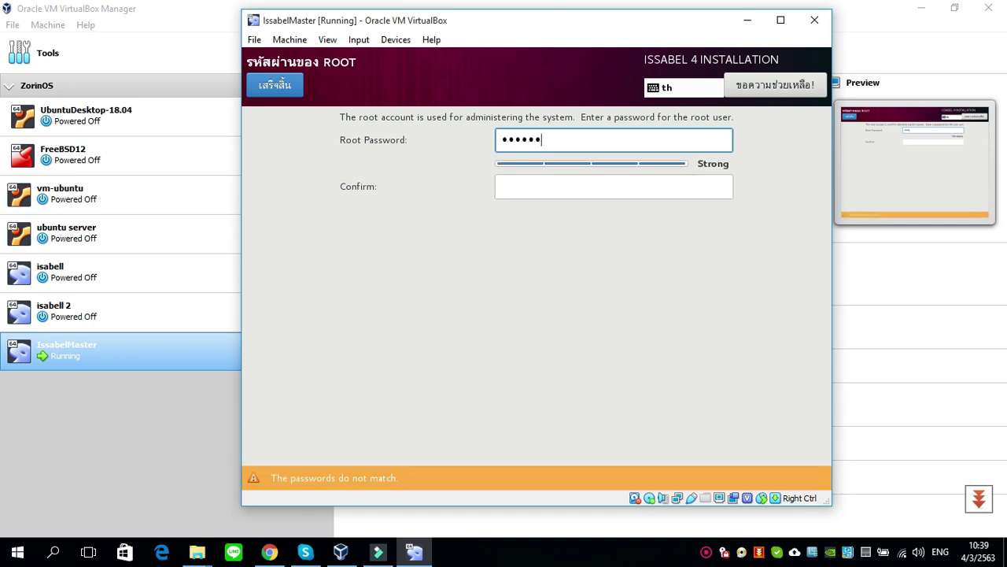
click(551, 180)
text(123456)
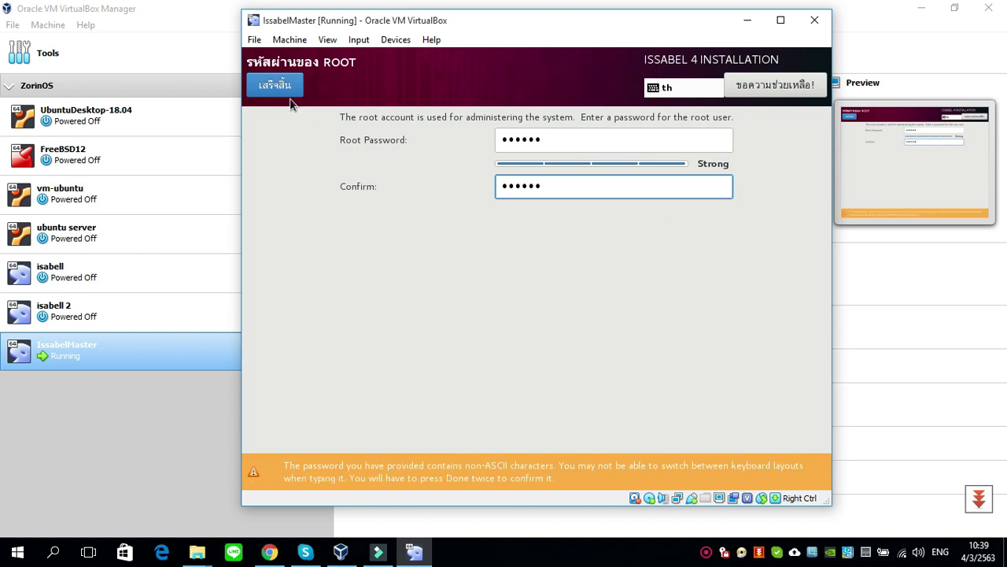
click(277, 88)
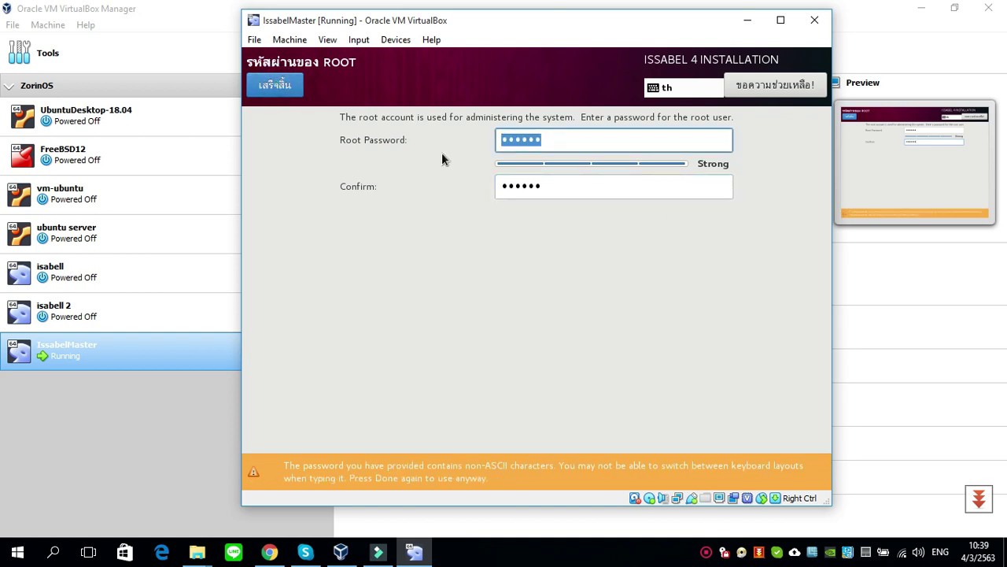
- Confirm the root password, then enter the new user's full name using the us keyboard layout
click(277, 88)
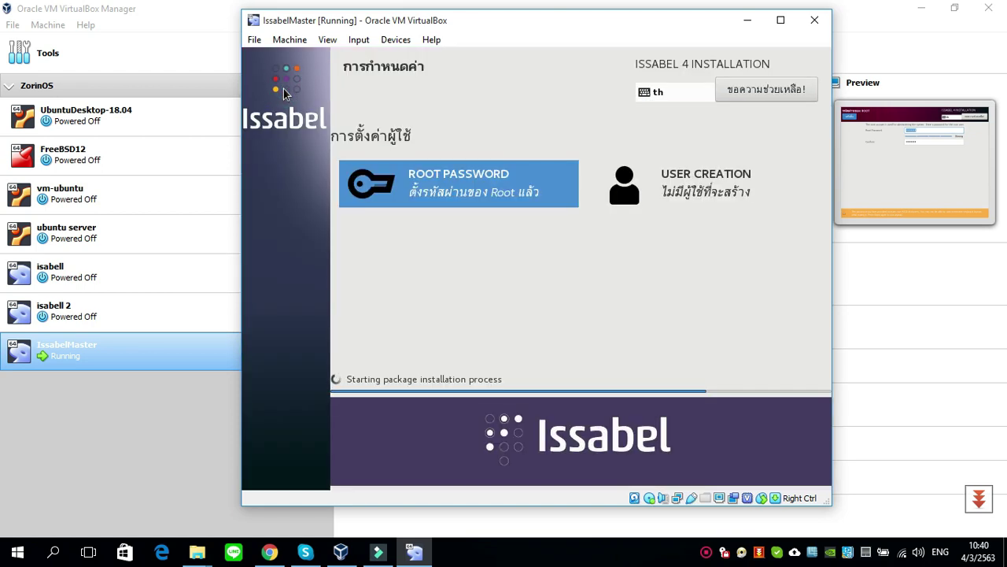
click(716, 202)
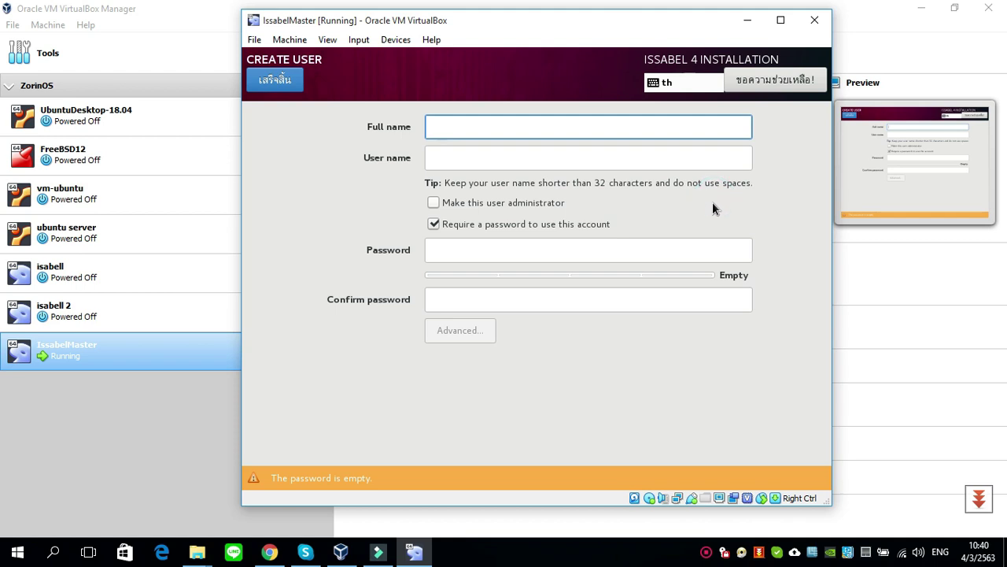
text(ฟๅ)
key(BackSpace)
key(BackSpace)
text(_ๅ)
key(BackSpace)
key(BackSpace)
click(669, 87)
text(kitti)
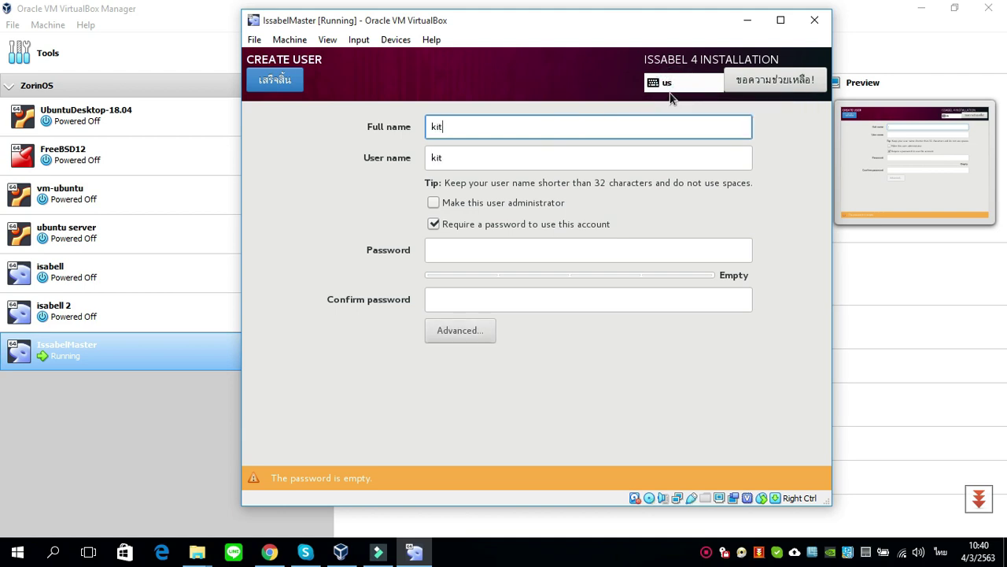
- Make the user an administrator, set and confirm its password, and accept the weak-password warning
click(565, 249)
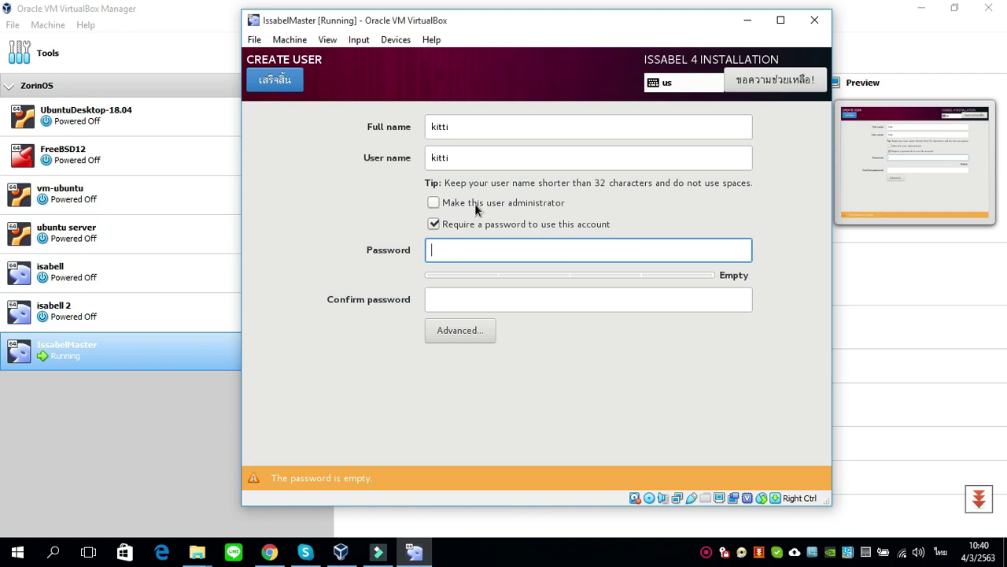
click(435, 205)
click(472, 250)
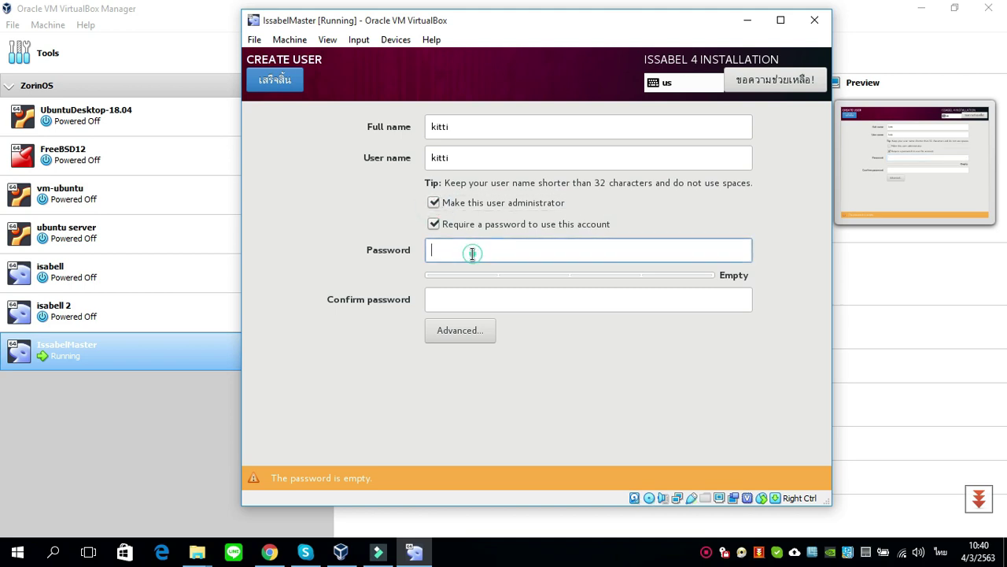
text(123456)
click(459, 300)
text(123456)
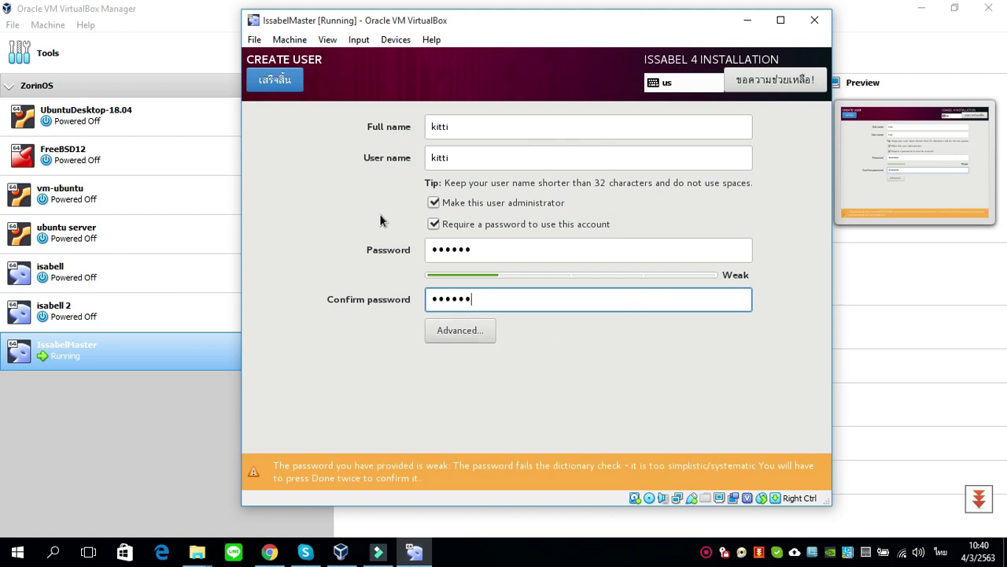
click(271, 79)
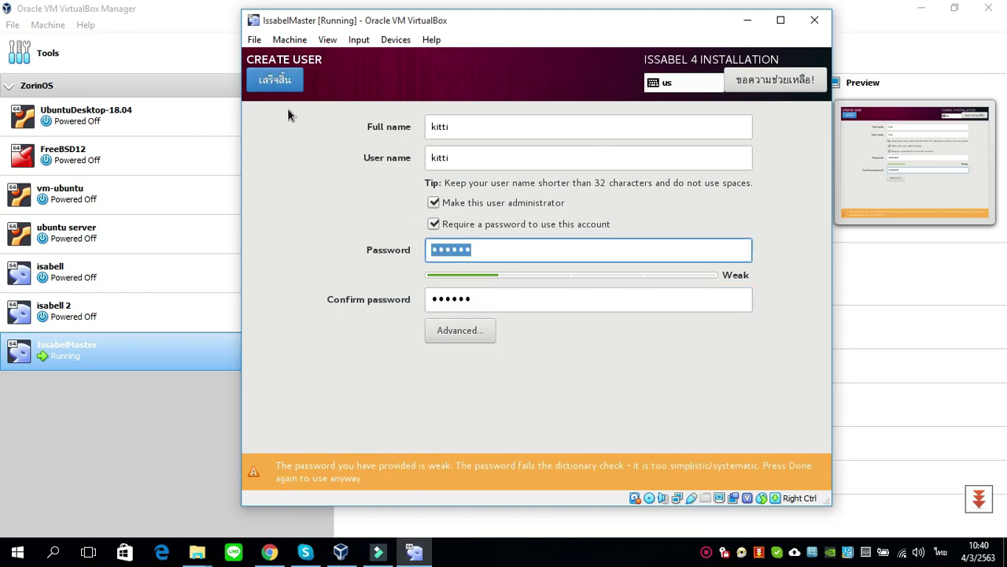
click(282, 90)
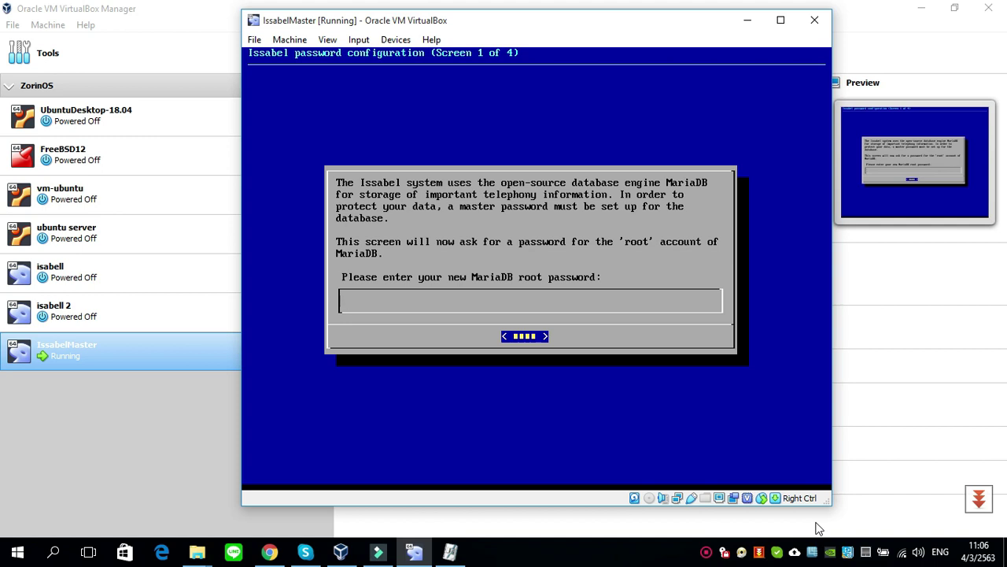
- Enter and confirm the MariaDB root password
text(******)
key(Return)
text(**)
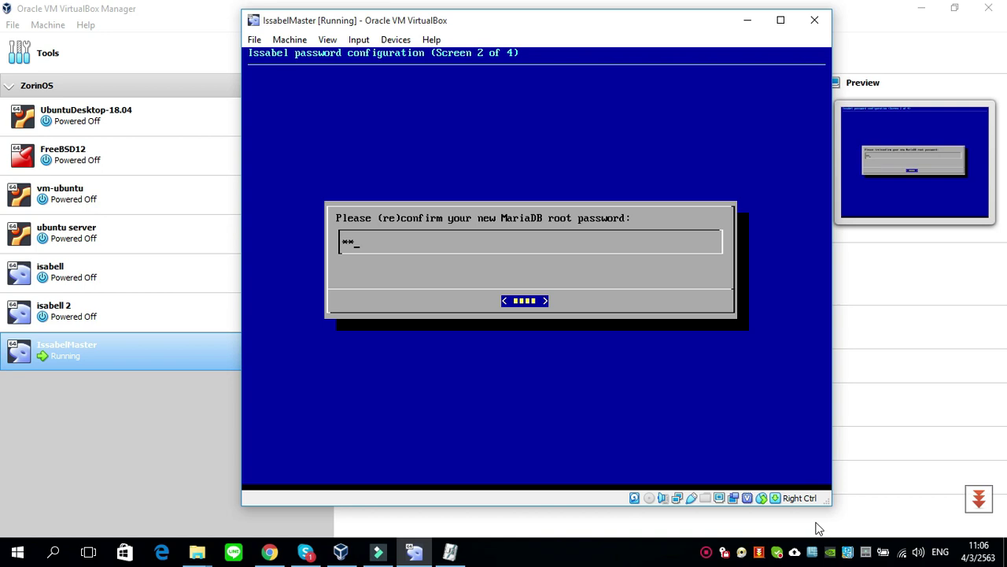
text(****)
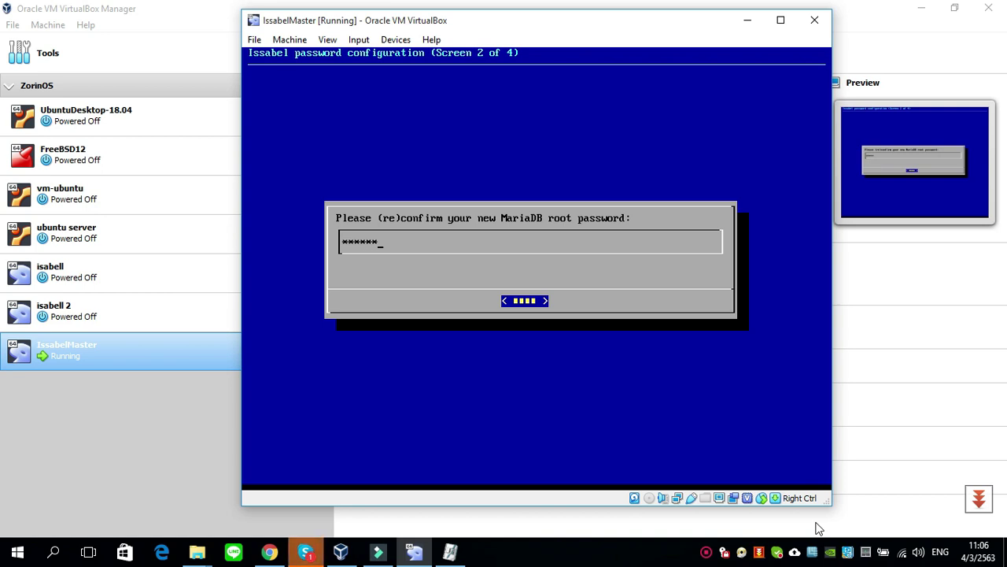
key(Return)
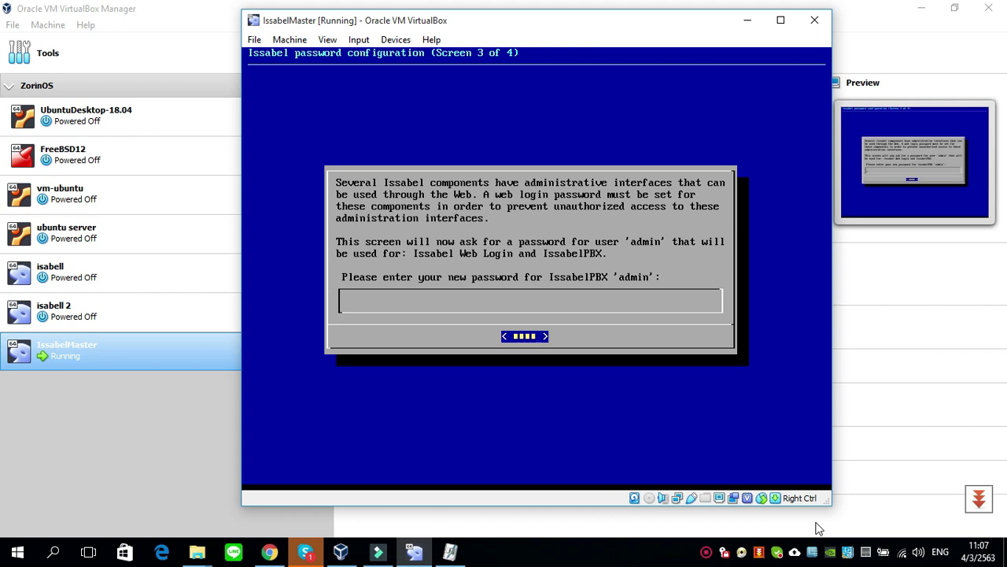
- Enter and confirm the IssabelPBX admin web password
text(*****)
key(Return)
text(****)
key(Return)
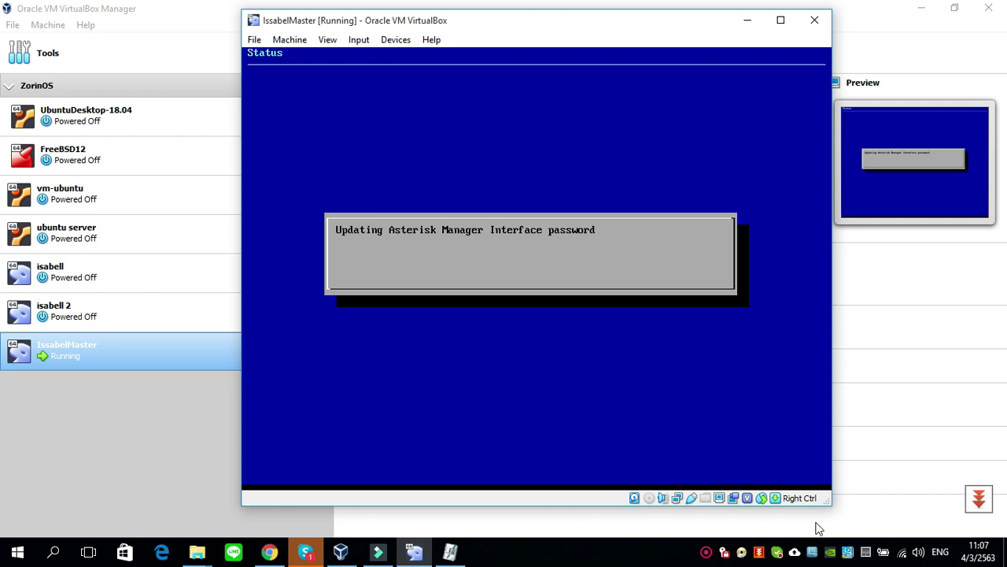
- Wait for the amportal restart to finish and click into the console at the issabel login prompt
click(601, 499)
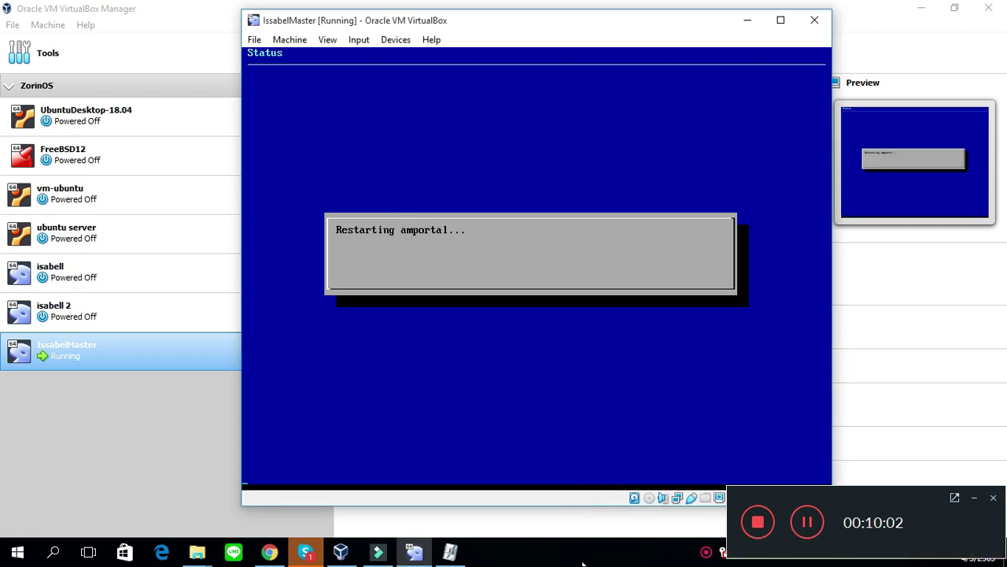
click(707, 552)
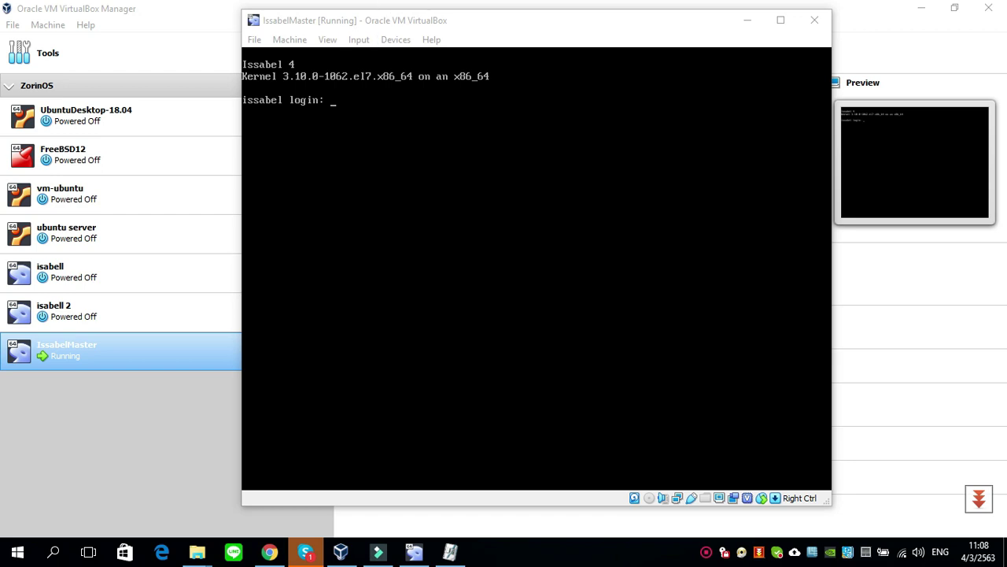
- Enter root as the login name at the issabel login prompt
click(457, 150)
text(root)
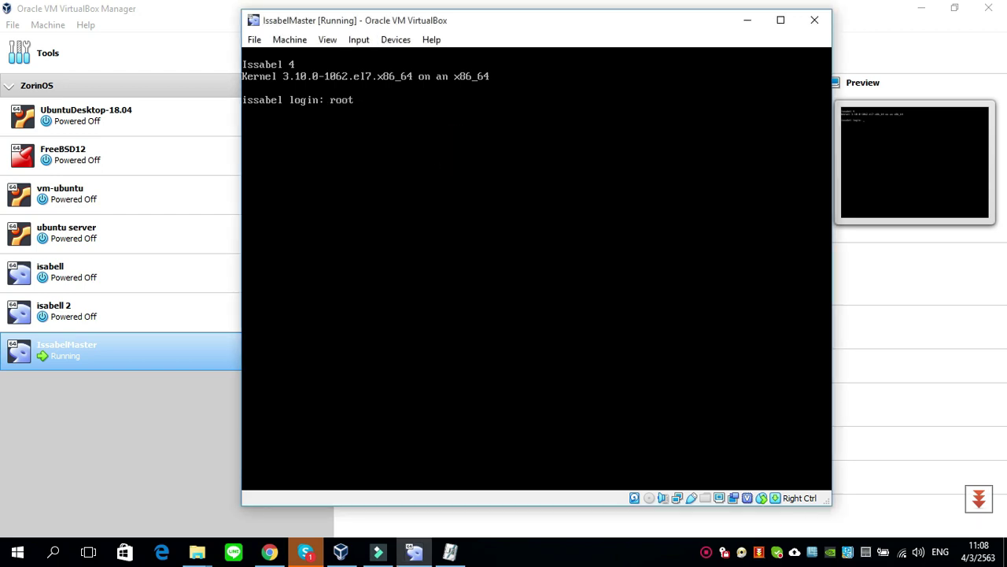
key(Return)
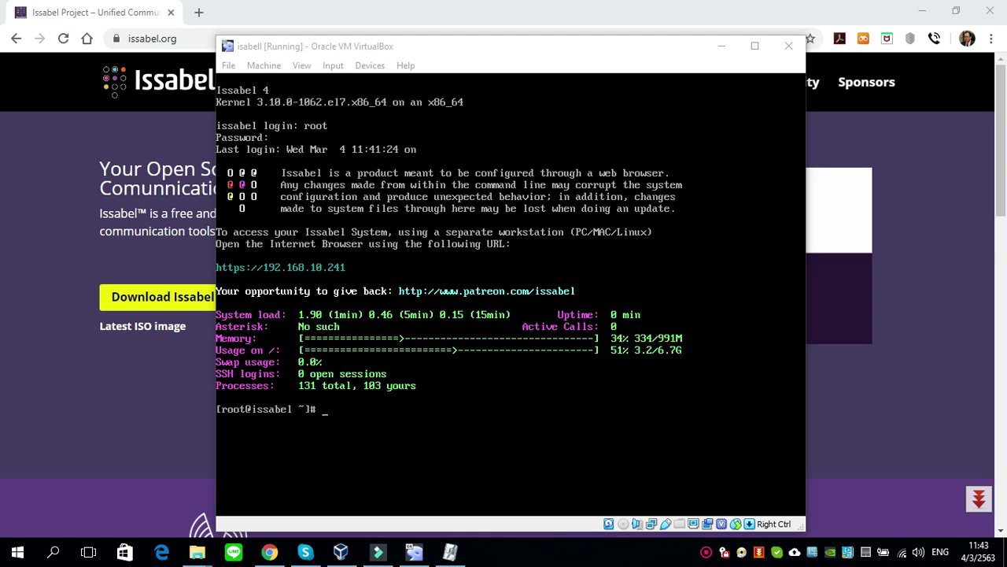
- Bring Chrome forward and put the server address 192.168.10.241 in the address bar
click(931, 340)
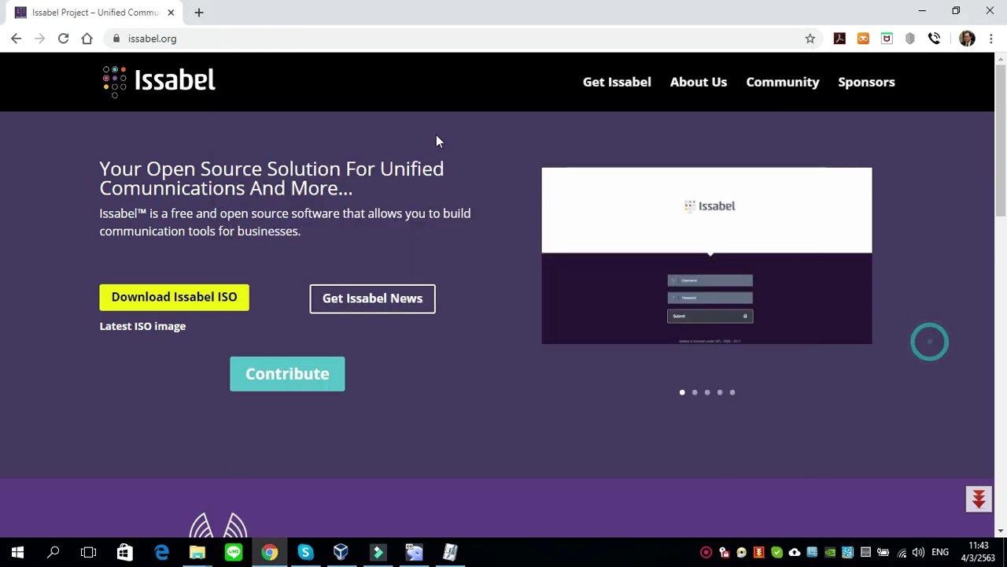
click(317, 42)
text(192.168.1.1)
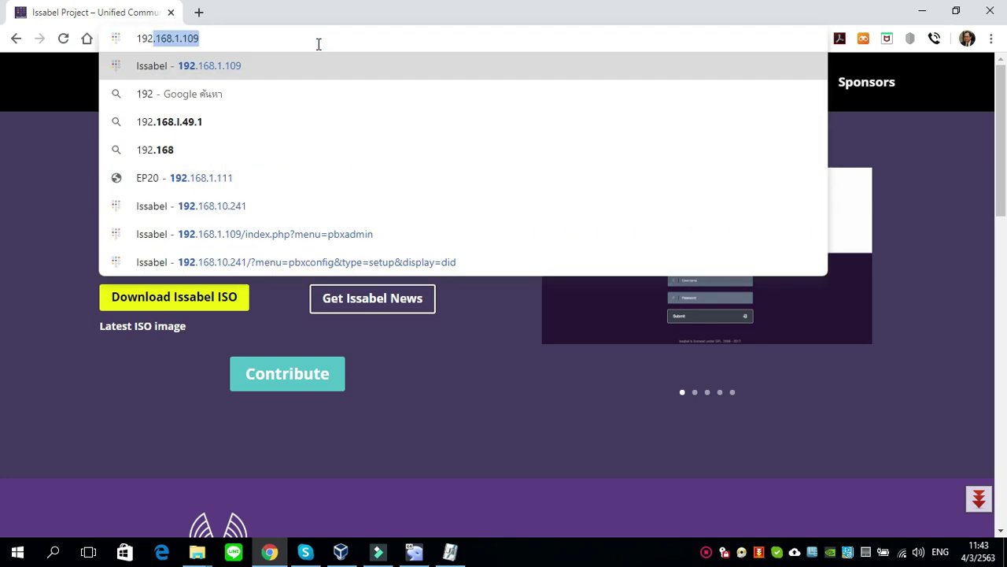
key(Delete)
key(BackSpace)
key(BackSpace)
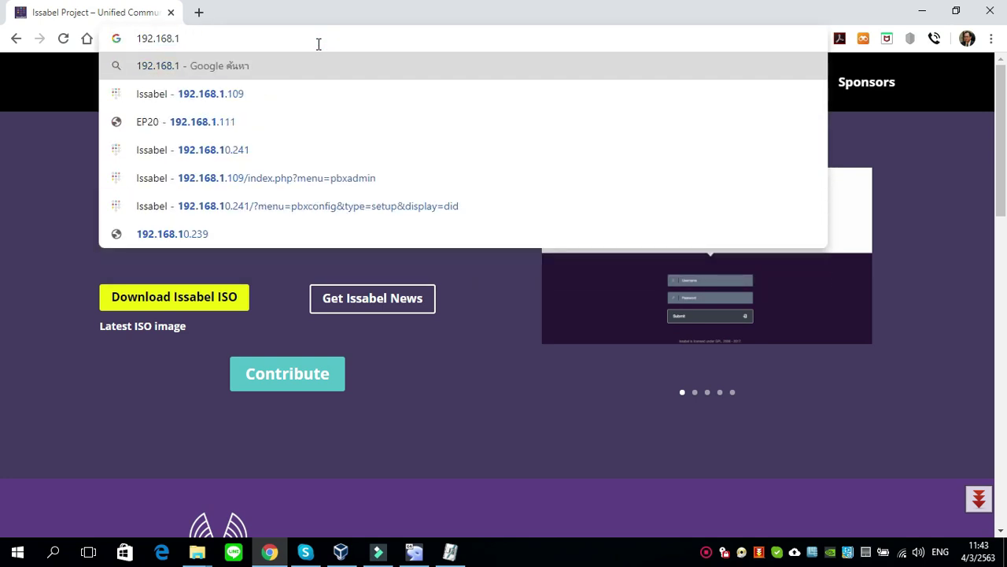
text(0.2)
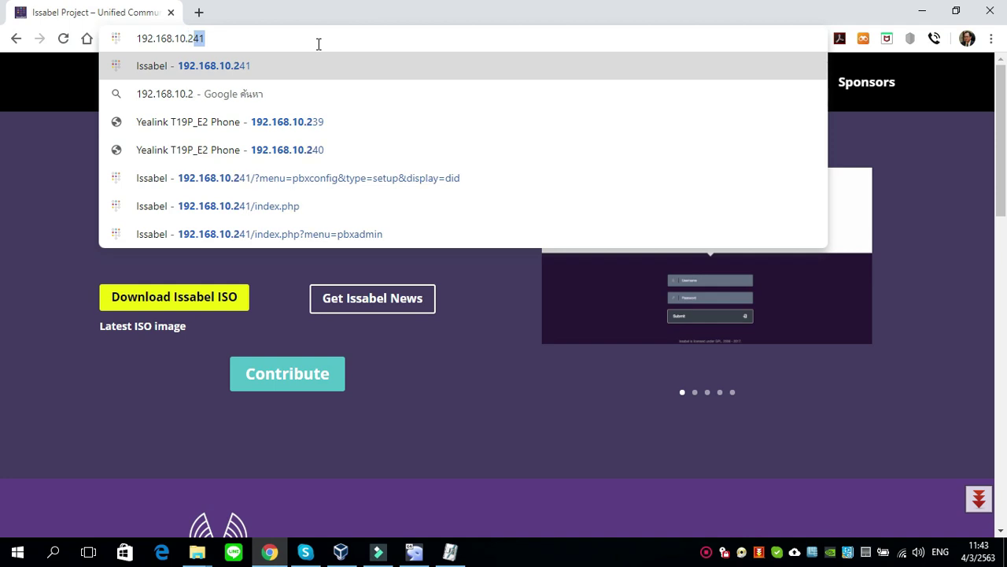
text(41)
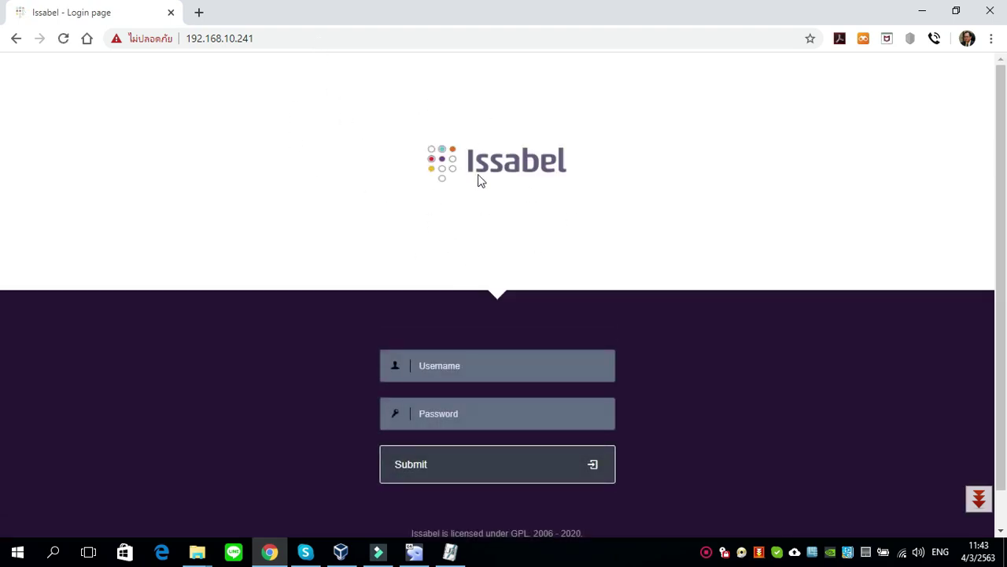
- Sign in to the Issabel web interface as admin with the administrator password
click(529, 364)
text(admin)
key(Tab)
text(******)
click(441, 474)
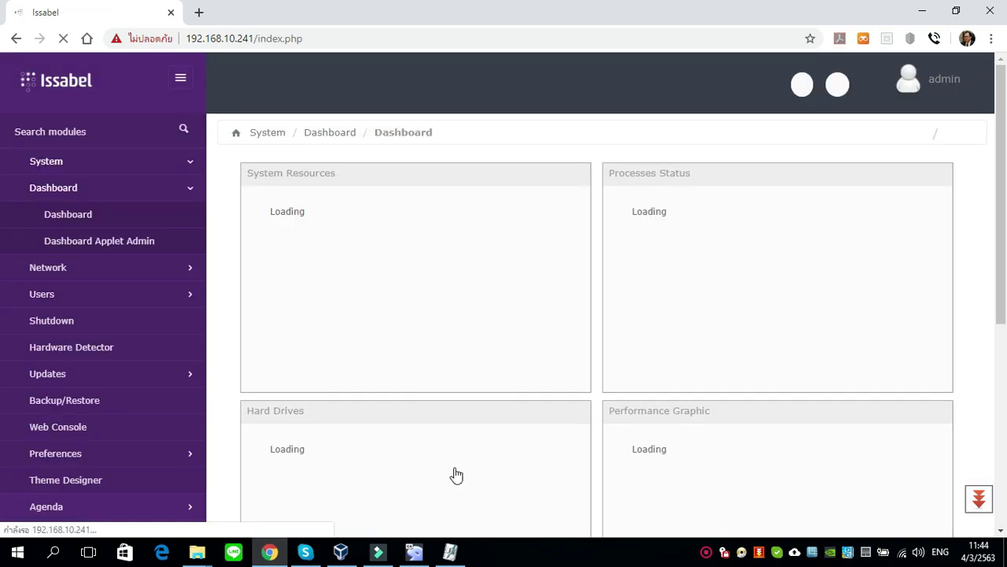